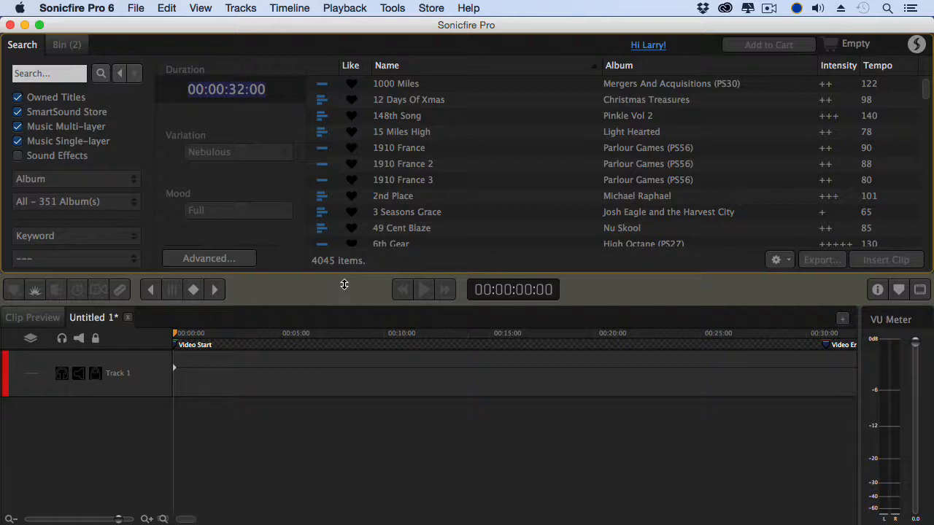
- Exclude Music Single-layer tracks and SmartSound Store titles from the music search, leaving owned multi-layer titles
{"action": "key", "text": "super+f"}
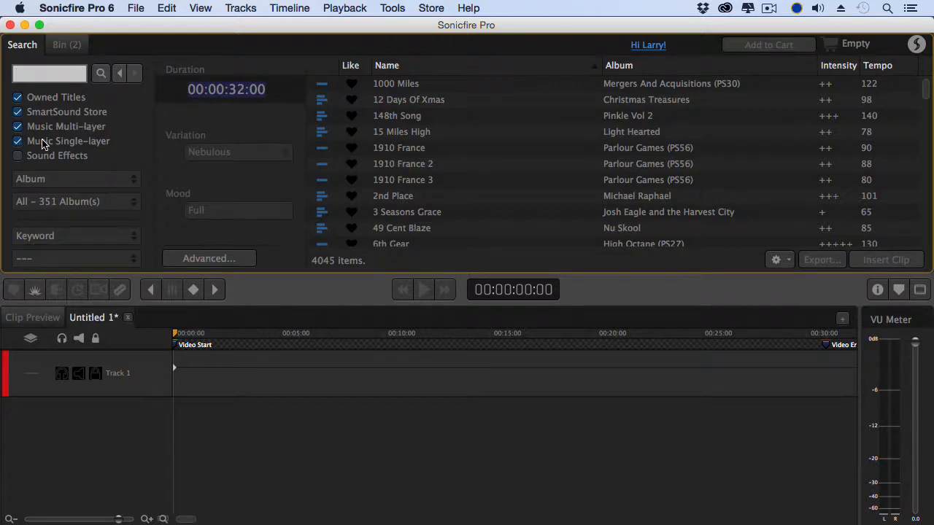
{"action": "left_click", "coordinate": [18, 141]}
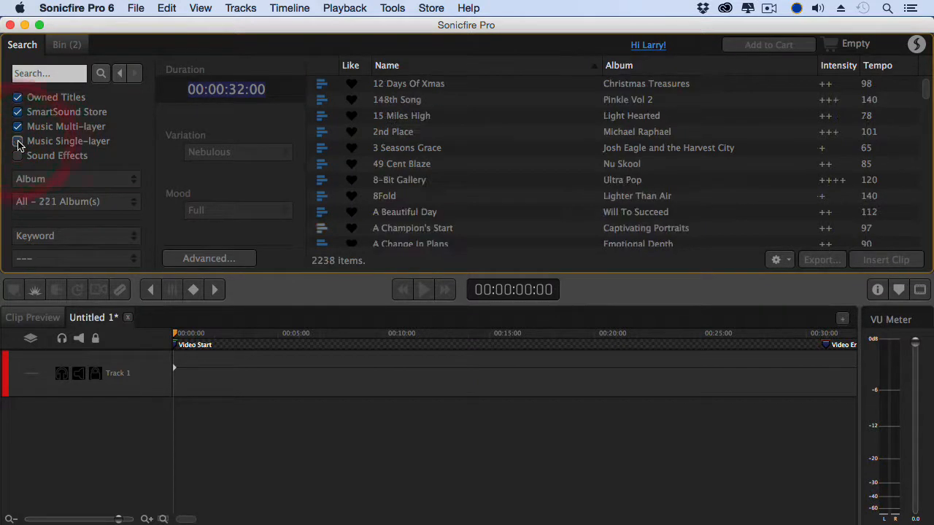
{"action": "left_click", "coordinate": [18, 113]}
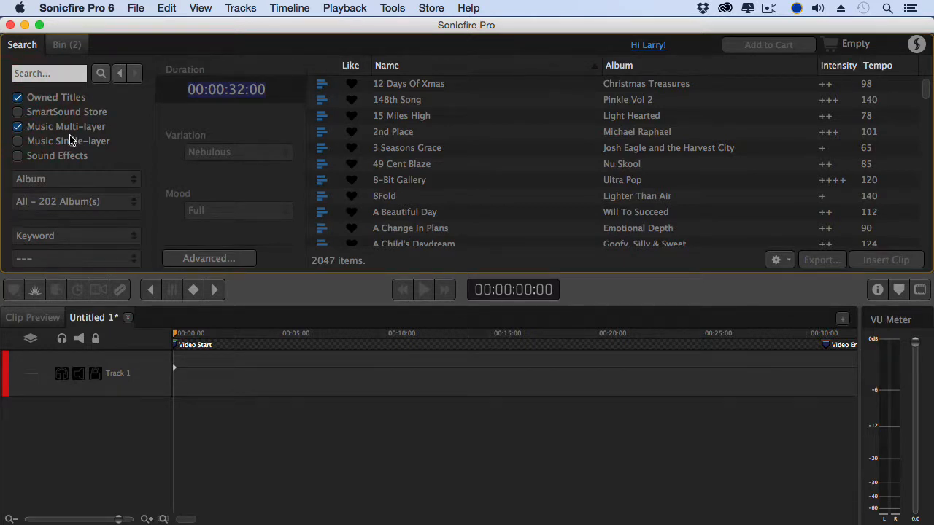
- Search the music library for "the gift" and play a short preview of the track The Gift
{"action": "left_click", "coordinate": [54, 75]}
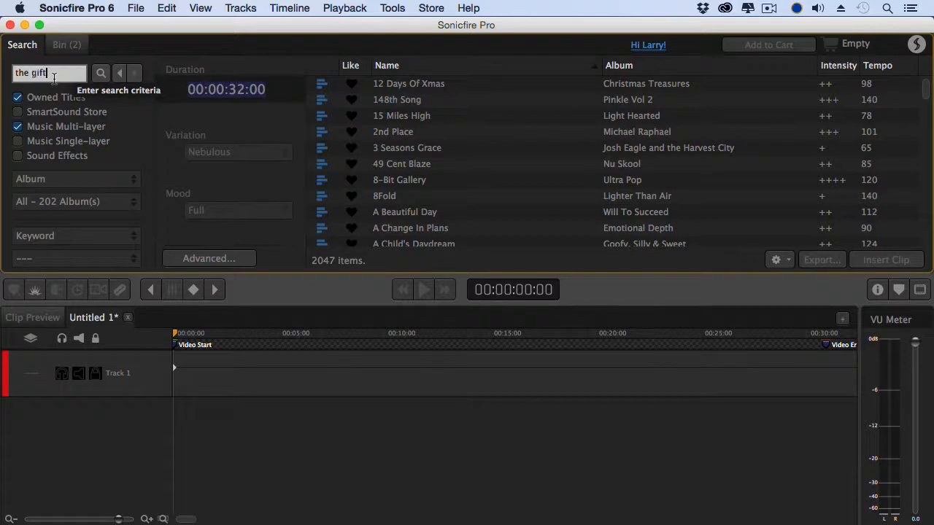
{"action": "key", "text": "Return"}
{"action": "left_click", "coordinate": [409, 86]}
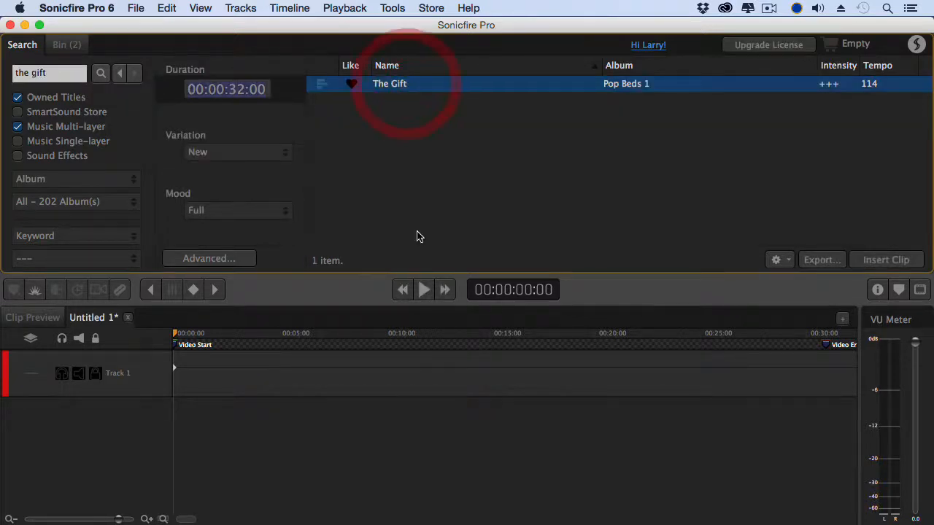
{"action": "left_click", "coordinate": [423, 290]}
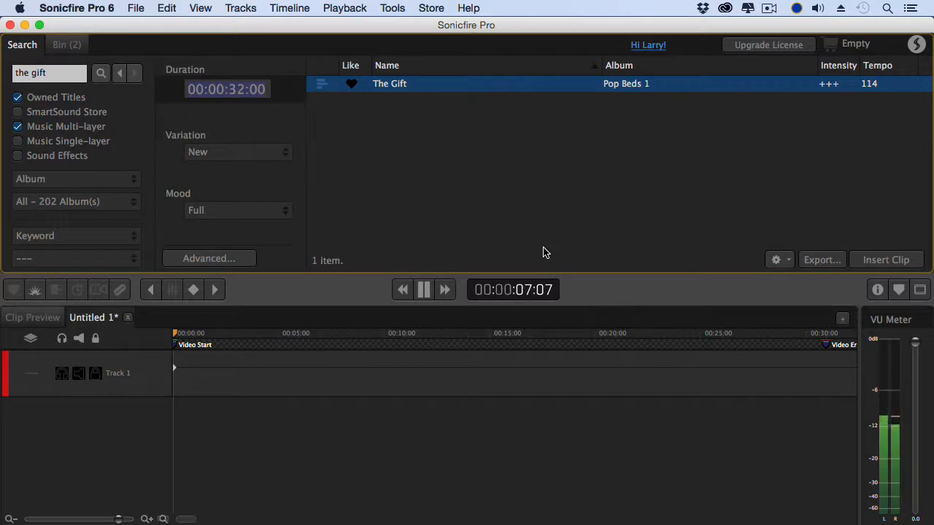
{"action": "key", "text": "space"}
- Set the variation of The Gift to Excited and preview a few seconds of it
{"action": "left_click", "coordinate": [245, 157]}
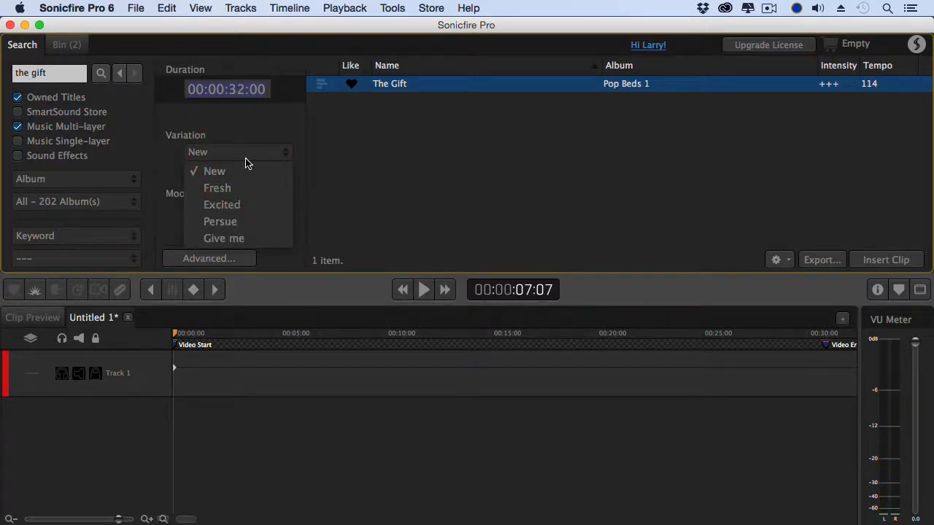
{"action": "left_click", "coordinate": [245, 205]}
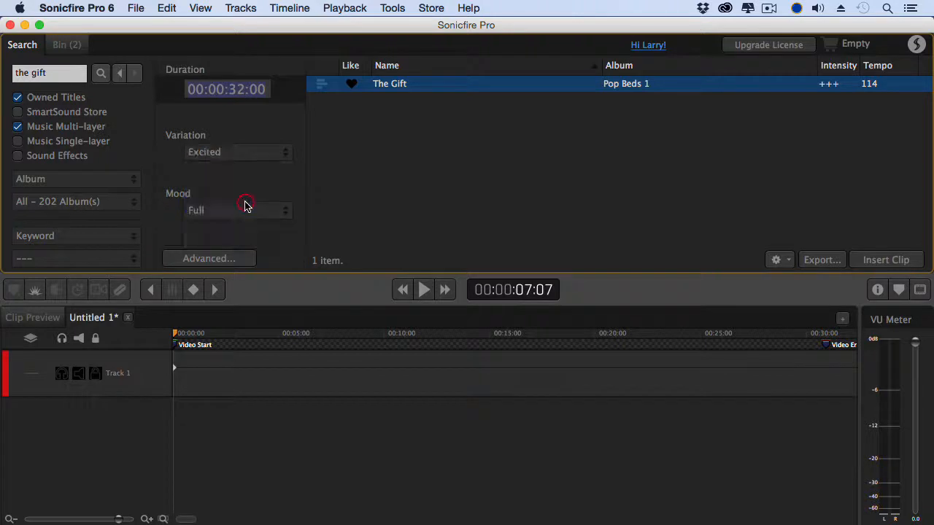
{"action": "left_click", "coordinate": [424, 291]}
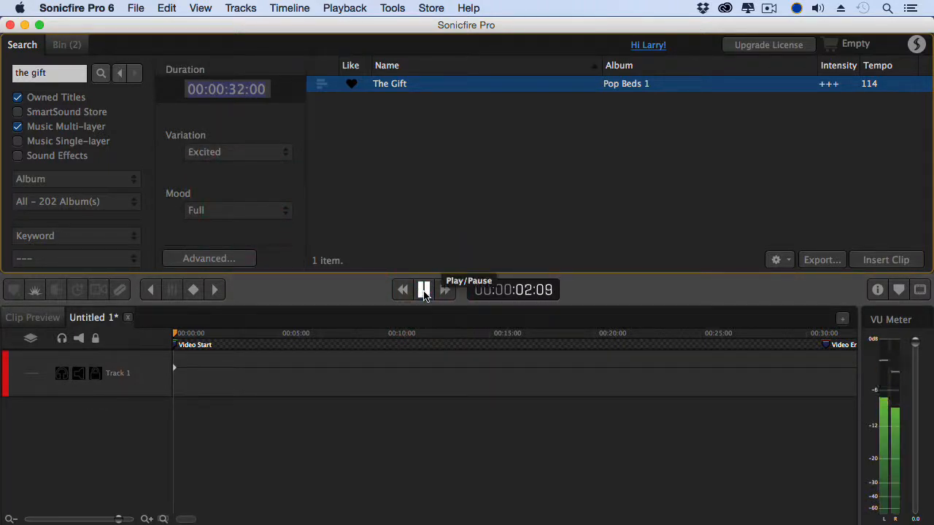
{"action": "left_click", "coordinate": [424, 291]}
- Switch The Gift to the Give me variation and preview a few seconds of it
{"action": "left_click", "coordinate": [256, 158]}
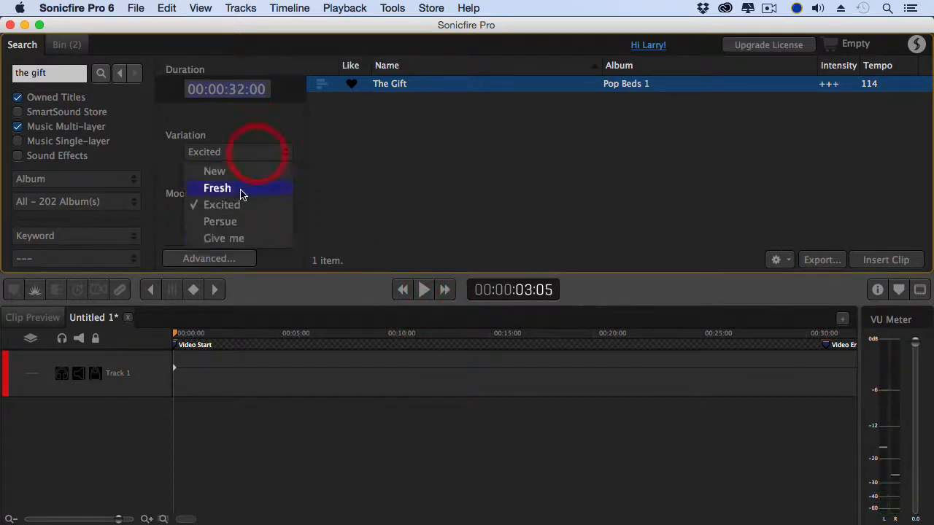
{"action": "left_click", "coordinate": [238, 239]}
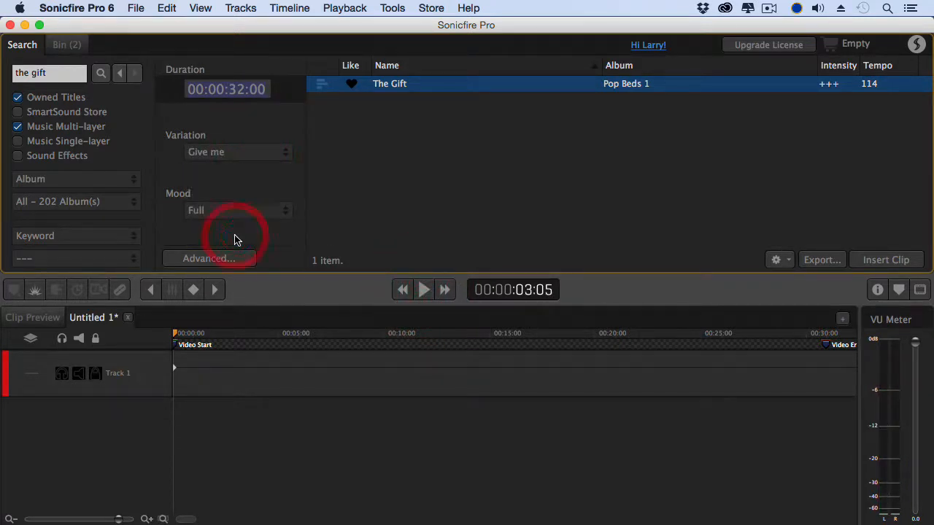
{"action": "left_click", "coordinate": [422, 290]}
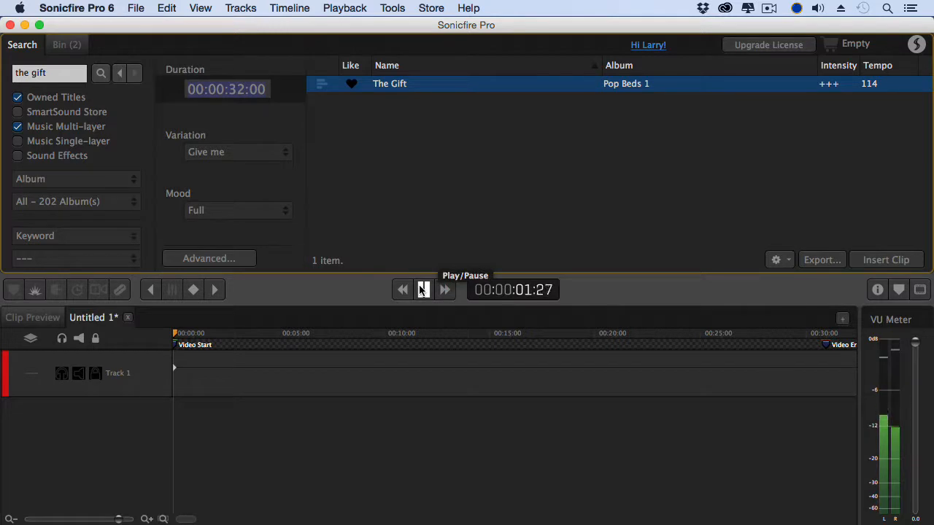
{"action": "left_click", "coordinate": [422, 290]}
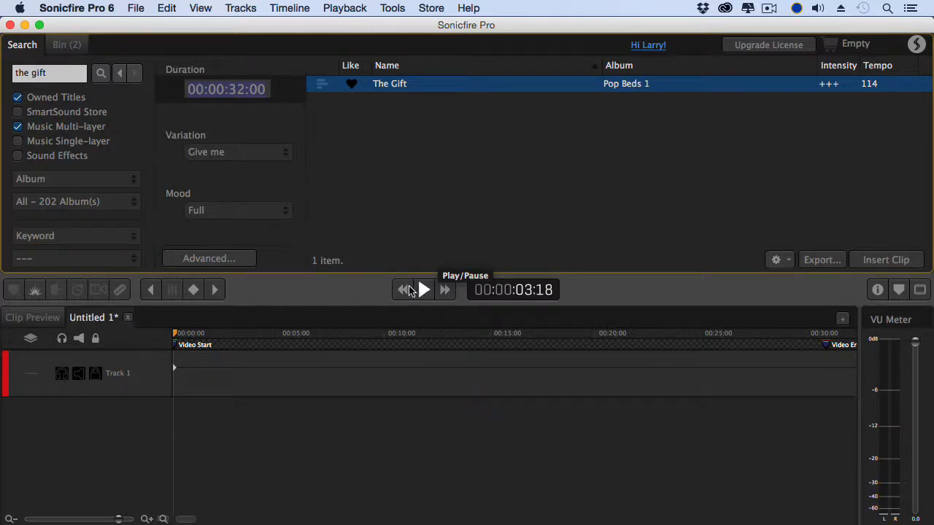
- Set the mood of The Gift to Leads, start the preview, and change the mood to Breakdown during playback
{"action": "left_click", "coordinate": [235, 211]}
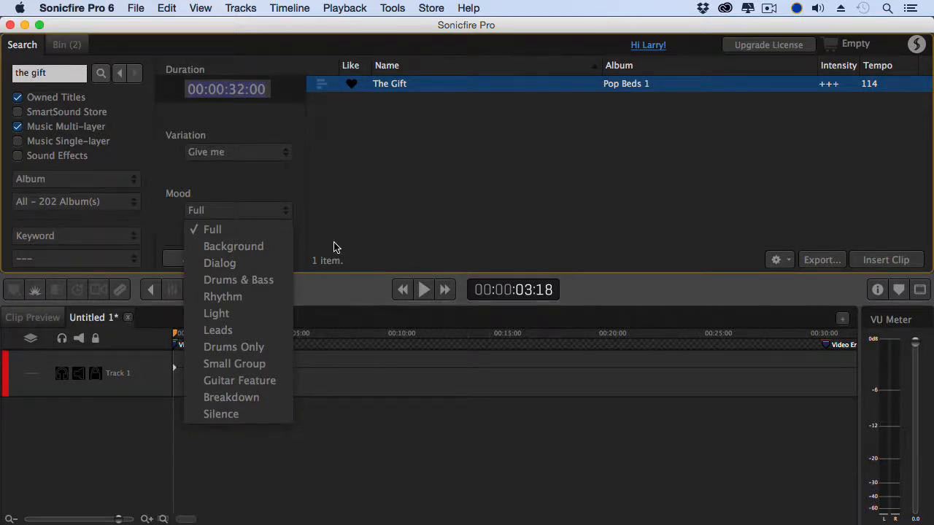
{"action": "left_click", "coordinate": [218, 330]}
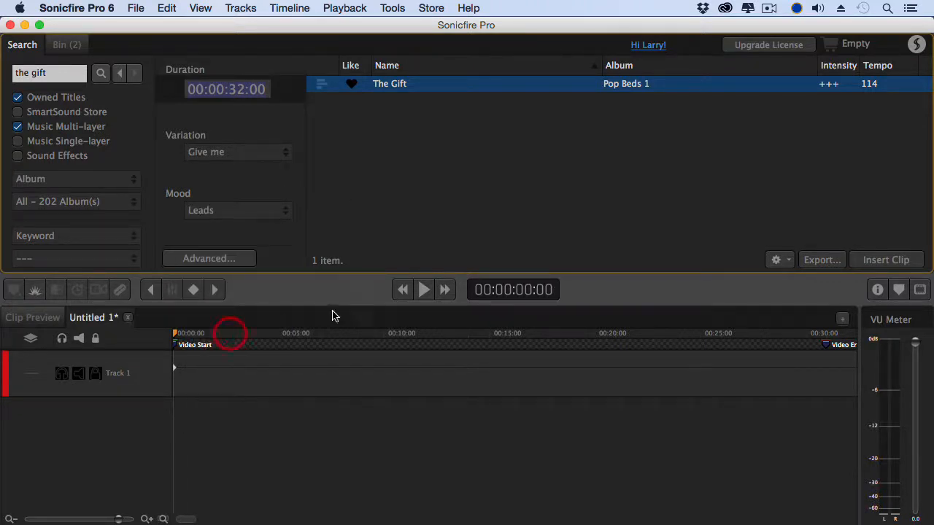
{"action": "left_click", "coordinate": [423, 289]}
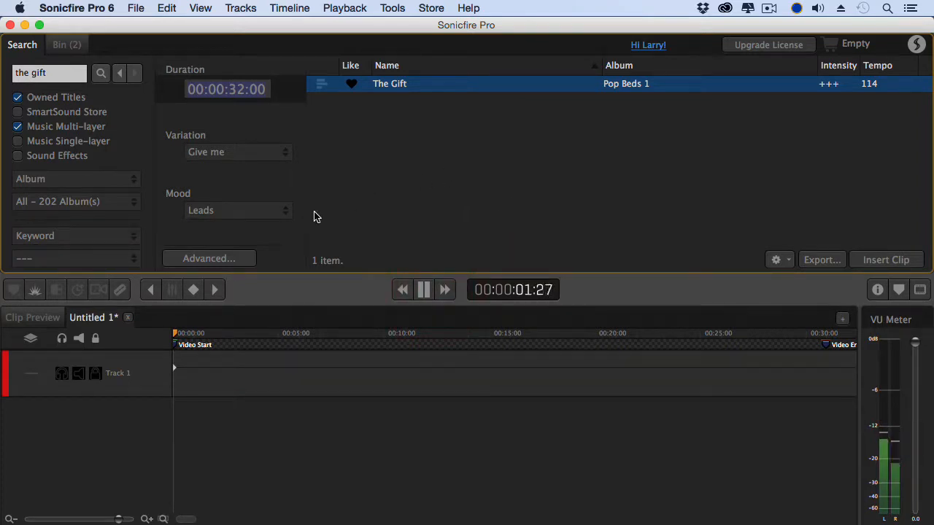
{"action": "left_click", "coordinate": [242, 213]}
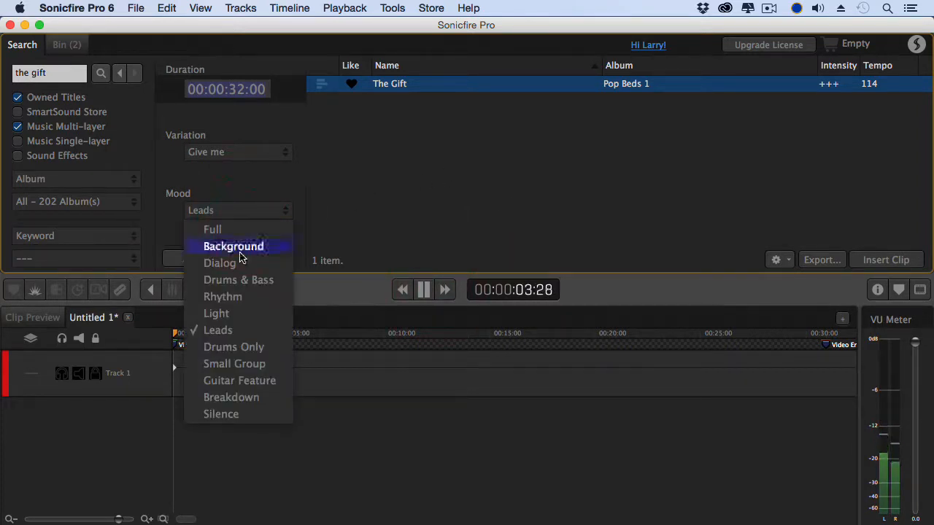
{"action": "left_click", "coordinate": [268, 398]}
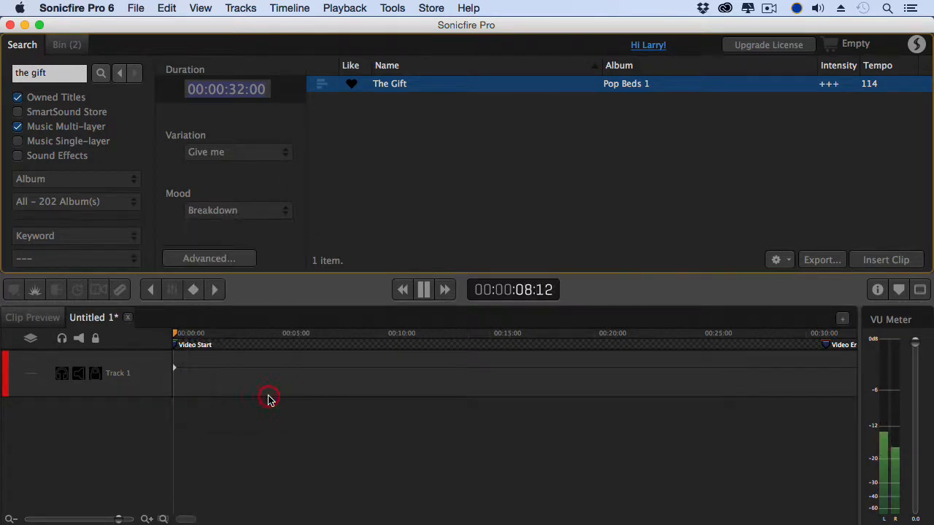
- Set the mood of The Gift to Full while it plays, and stop the preview
{"action": "left_click", "coordinate": [265, 214]}
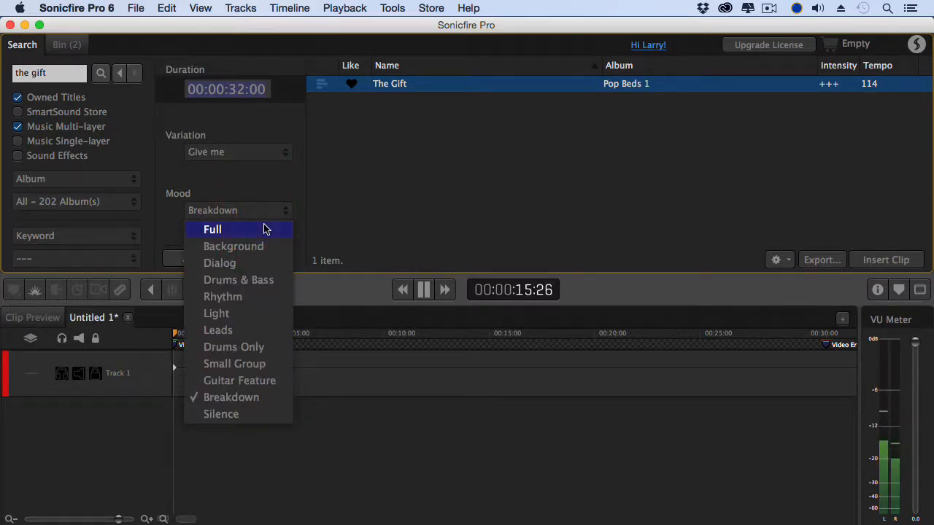
{"action": "left_click", "coordinate": [264, 229]}
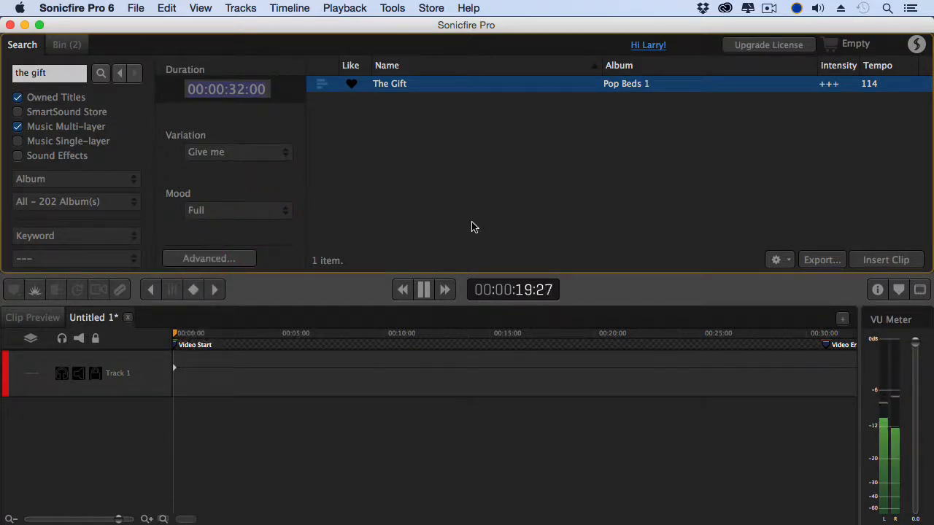
{"action": "left_click", "coordinate": [424, 290]}
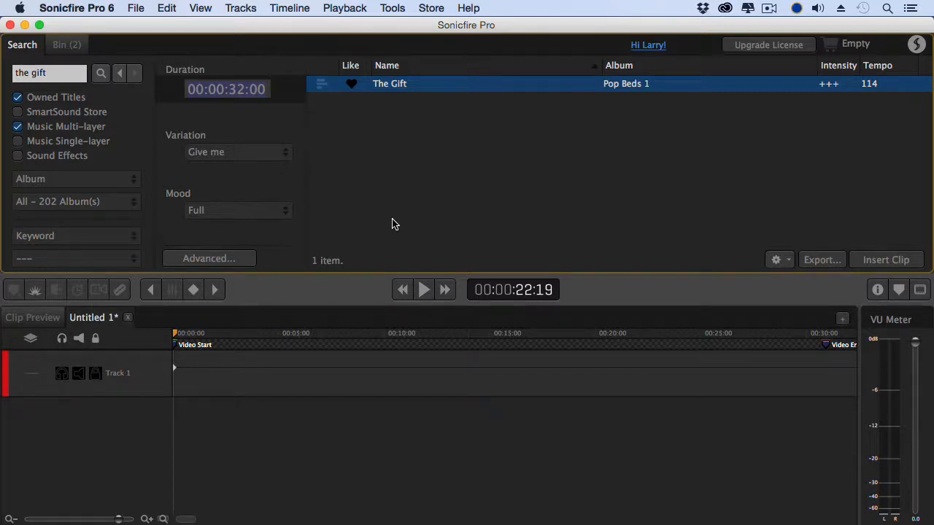
- Show the video preview and move the playhead to the start of the timeline
{"action": "left_click", "coordinate": [919, 290]}
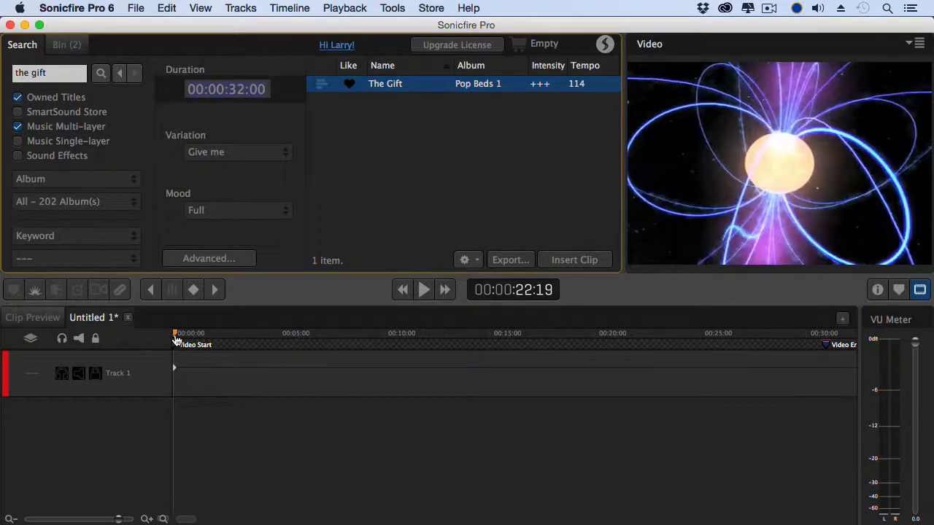
{"action": "mouse_move", "coordinate": [175, 340]}
{"action": "left_mouse_down"}
{"action": "mouse_move", "coordinate": [333, 340]}
{"action": "mouse_move", "coordinate": [501, 371]}
{"action": "mouse_move", "coordinate": [168, 340]}
{"action": "left_mouse_up"}
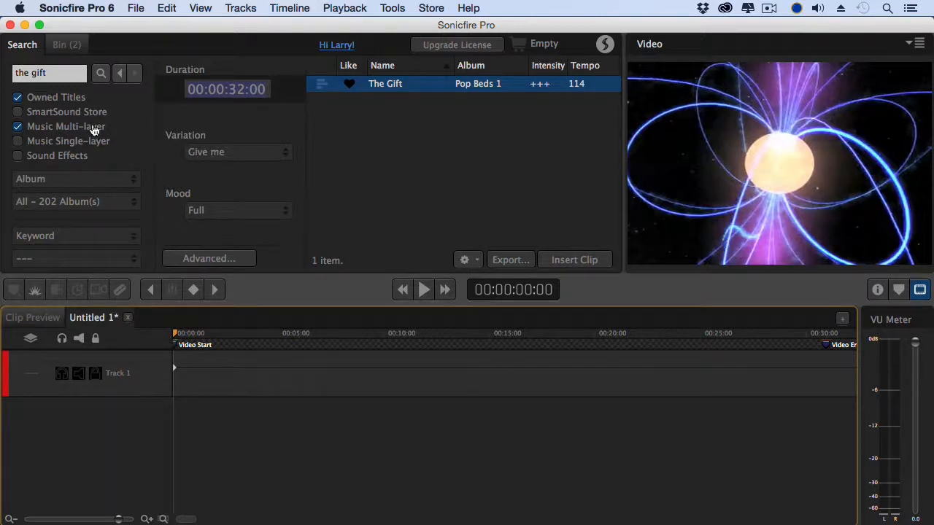
- Search the library for "call me pal" and add You Can Call Me Pal to the timeline as a new track below Track 1
{"action": "left_click", "coordinate": [71, 72]}
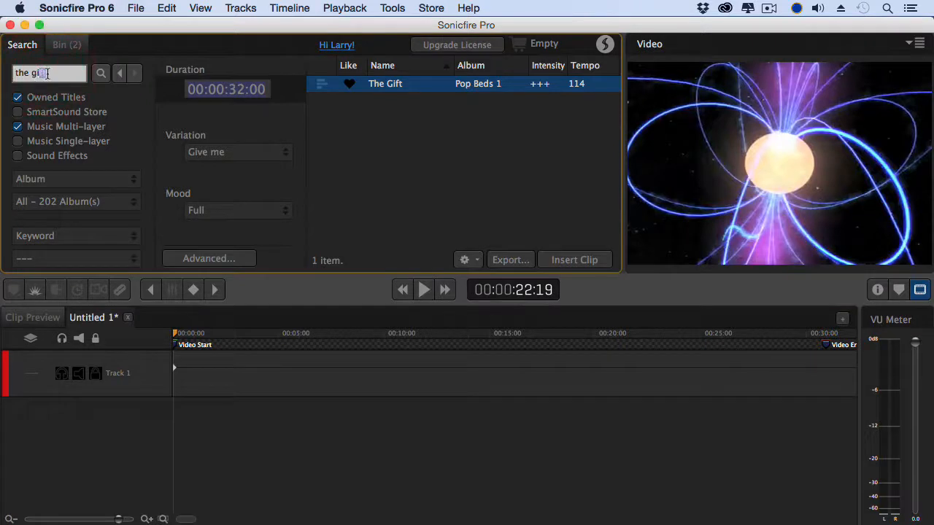
{"action": "left_click_drag", "start_coordinate": [72, 71], "coordinate": [3, 68]}
{"action": "type", "text": "call me pal"}
{"action": "key", "text": "Return"}
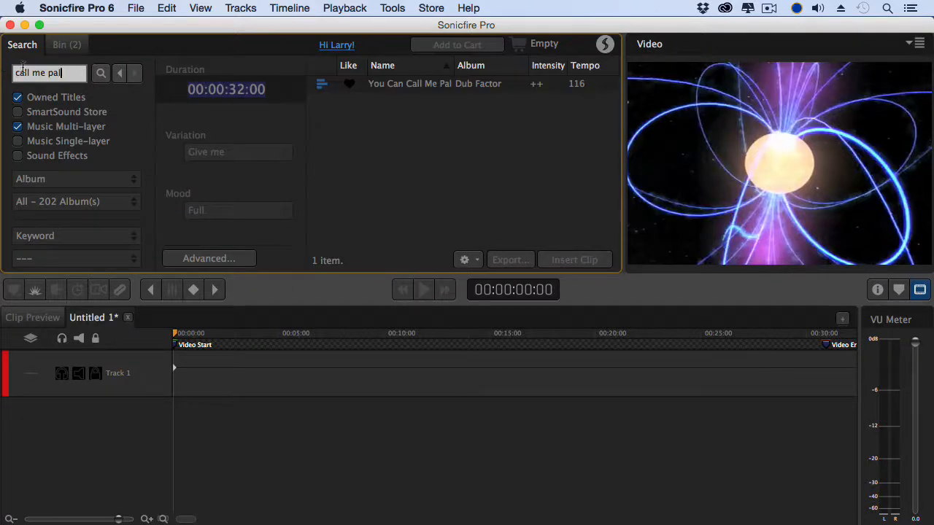
{"action": "left_click", "coordinate": [376, 88]}
{"action": "left_click_drag", "start_coordinate": [377, 88], "coordinate": [138, 415]}
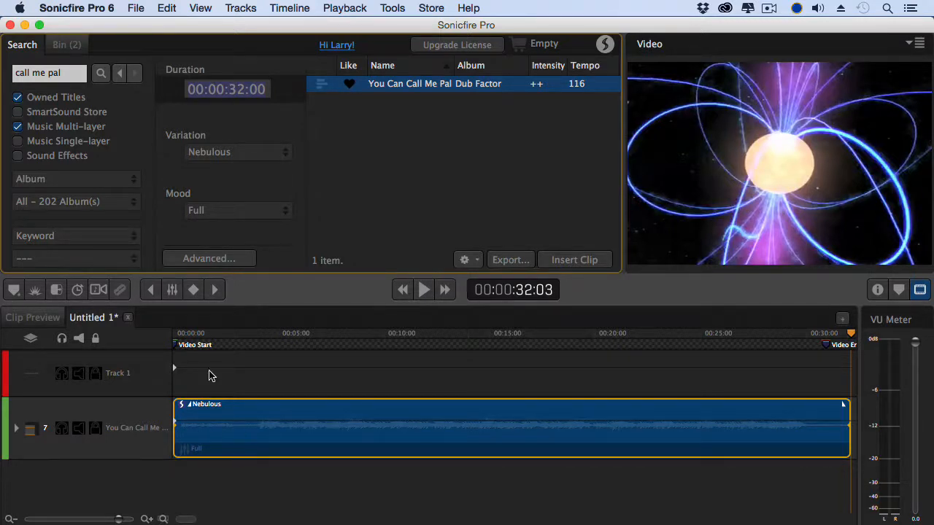
- Add a mood change to the You Can Call Me Pal clip at 00:00:05:01, where the interview shot appears
{"action": "left_click", "coordinate": [209, 338]}
{"action": "left_click_drag", "start_coordinate": [209, 338], "coordinate": [280, 339]}
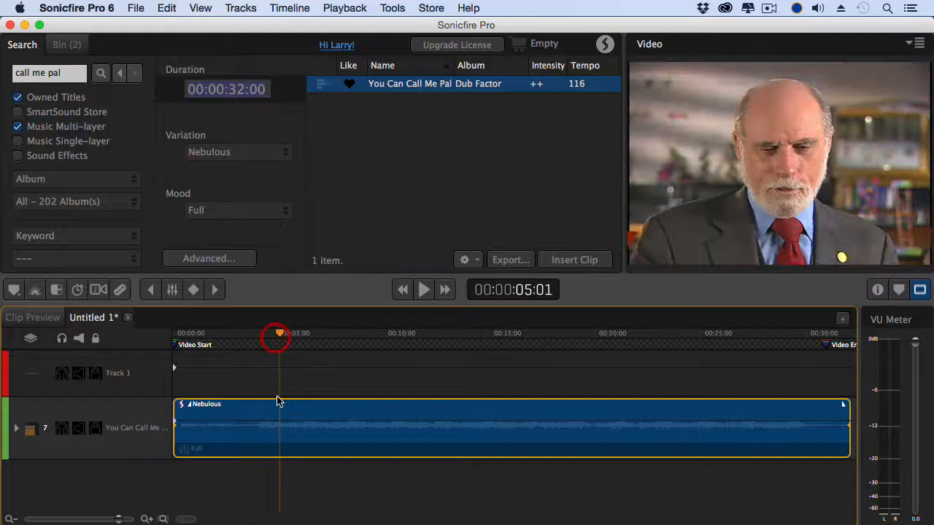
{"action": "right_click", "coordinate": [285, 455]}
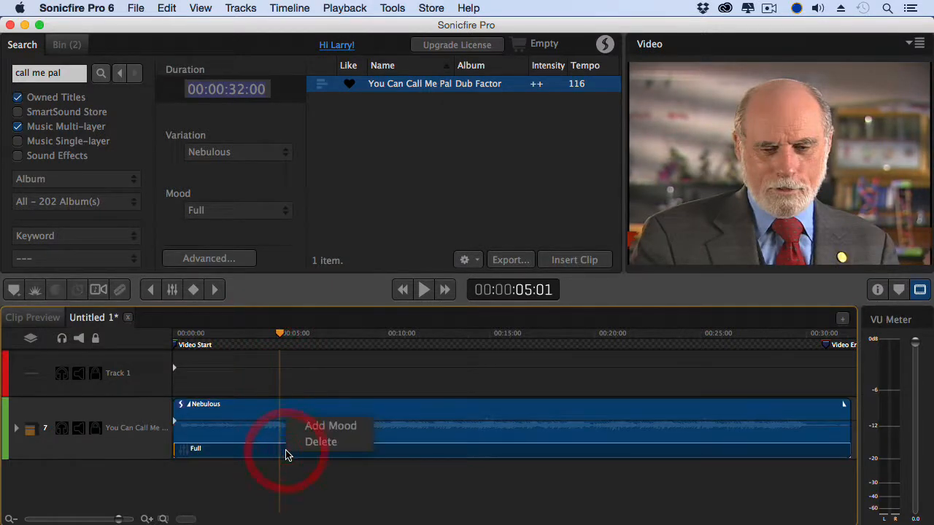
{"action": "left_click", "coordinate": [345, 429]}
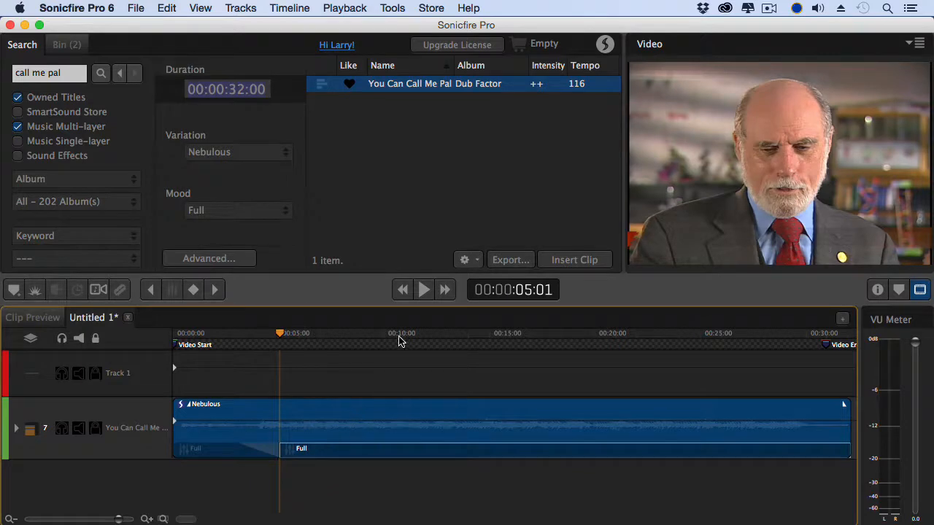
- Add another mood change to the You Can Call Me Pal clip at 00:00:22:07, over the rover footage
{"action": "left_click_drag", "start_coordinate": [279, 333], "coordinate": [642, 350]}
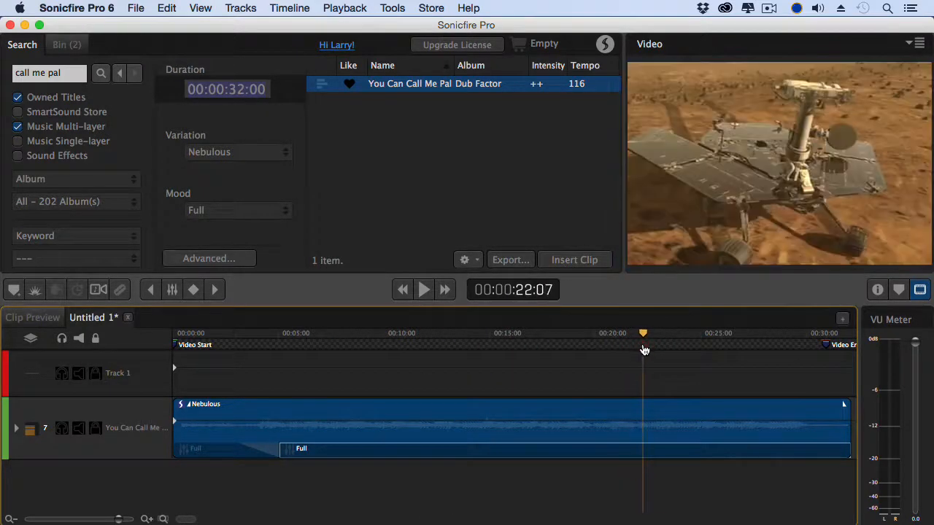
{"action": "right_click", "coordinate": [637, 456]}
{"action": "left_click", "coordinate": [615, 429]}
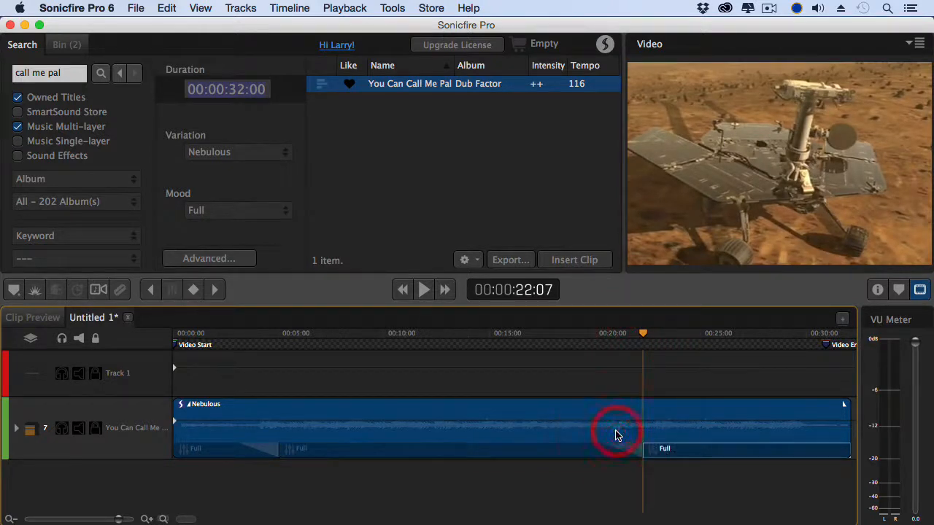
- Select the clip's first mood section, ending at about five seconds, and show its settings in the Inspector
{"action": "left_click", "coordinate": [291, 456]}
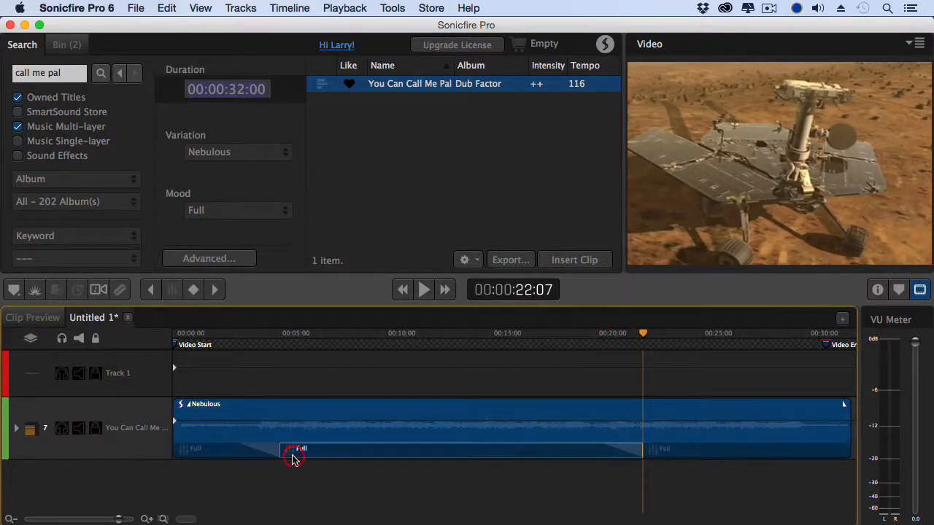
{"action": "mouse_move", "coordinate": [278, 450]}
{"action": "left_mouse_down"}
{"action": "mouse_move", "coordinate": [266, 450]}
{"action": "mouse_move", "coordinate": [279, 457]}
{"action": "left_mouse_up"}
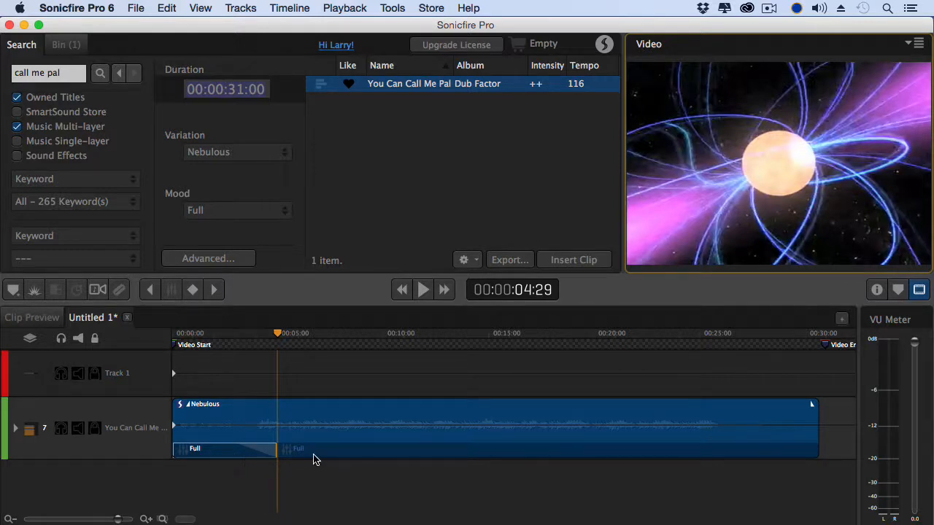
{"action": "left_click", "coordinate": [255, 453]}
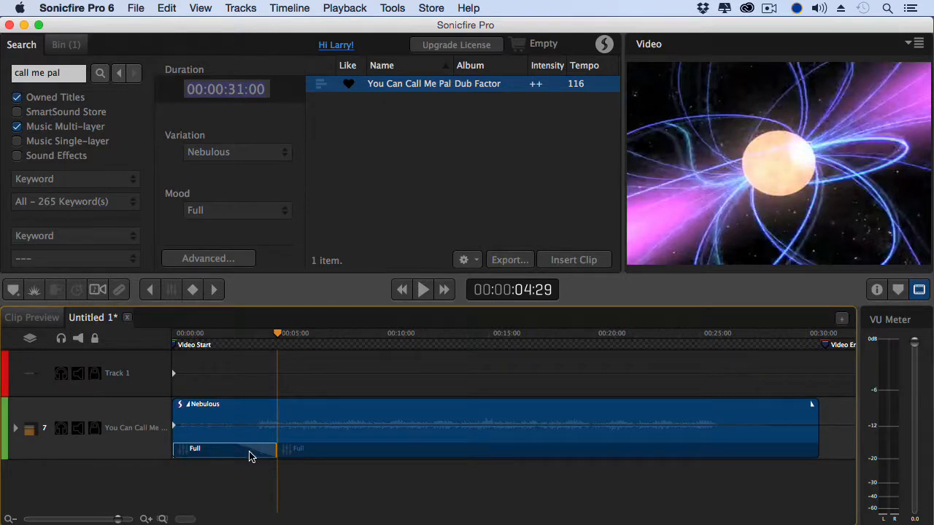
{"action": "left_click", "coordinate": [876, 289]}
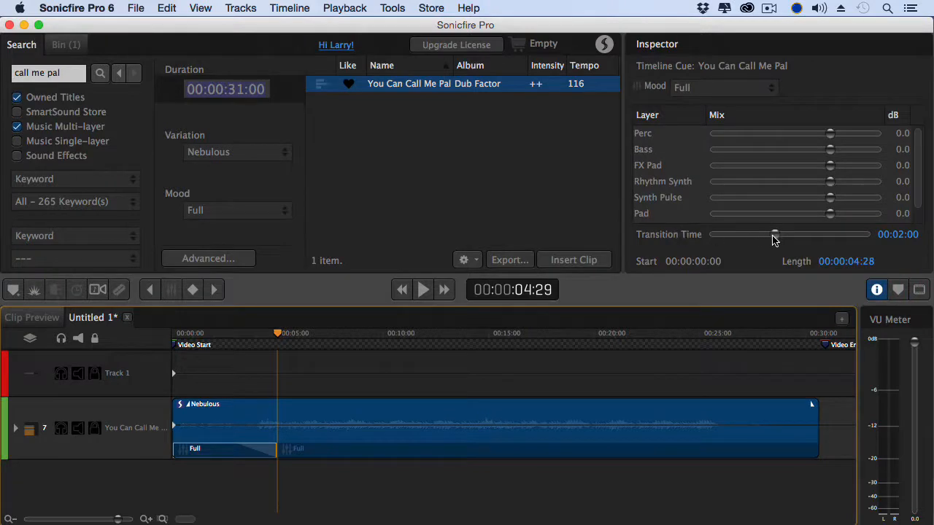
- Set the transition time of the clip's first mood section to 00:01:00
{"action": "left_click_drag", "start_coordinate": [774, 239], "coordinate": [838, 235]}
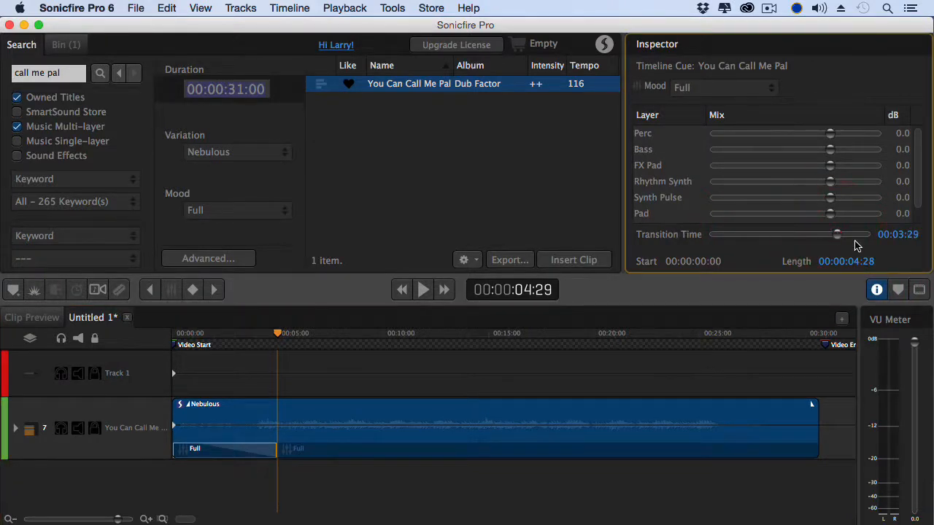
{"action": "left_click", "coordinate": [908, 237]}
{"action": "type", "text": "100"}
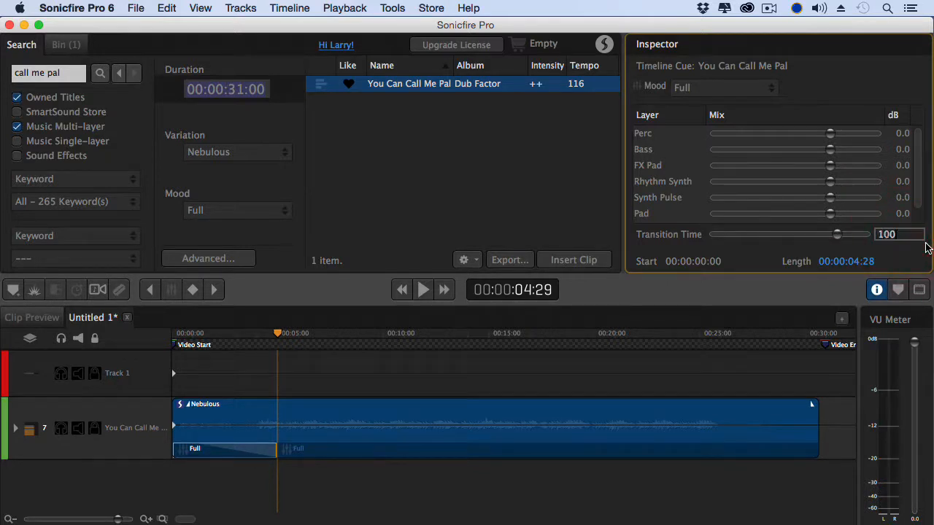
{"action": "key", "text": "Return"}
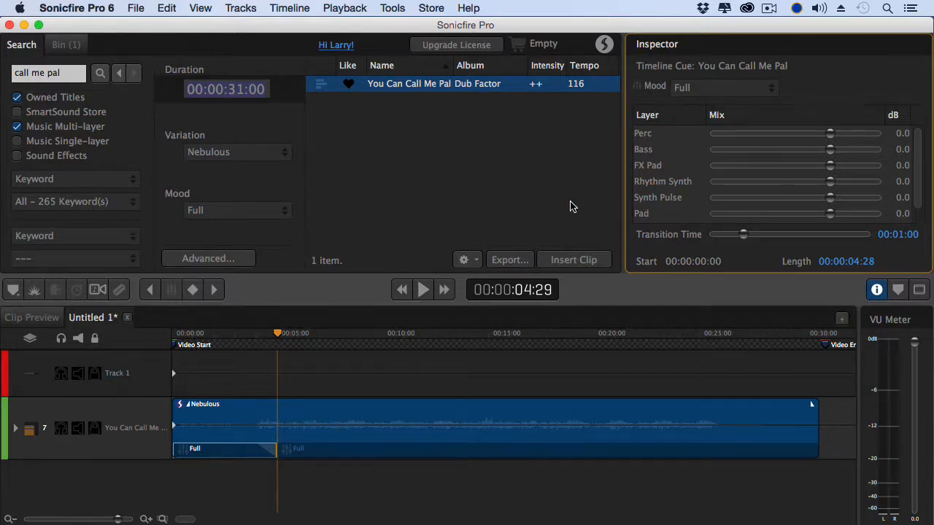
- Add a mood change to the You Can Call Me Pal clip at 00:00:13:08
{"action": "left_click_drag", "start_coordinate": [443, 336], "coordinate": [452, 336]}
{"action": "left_click", "coordinate": [460, 458]}
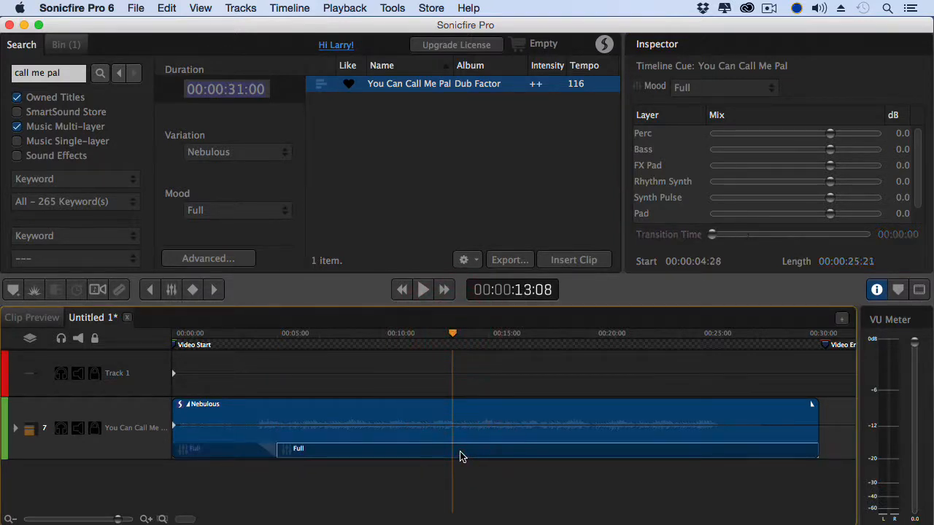
{"action": "left_click", "coordinate": [171, 292]}
- Add a further mood change to the clip at 00:00:24:02 and delete it again
{"action": "left_click", "coordinate": [680, 334]}
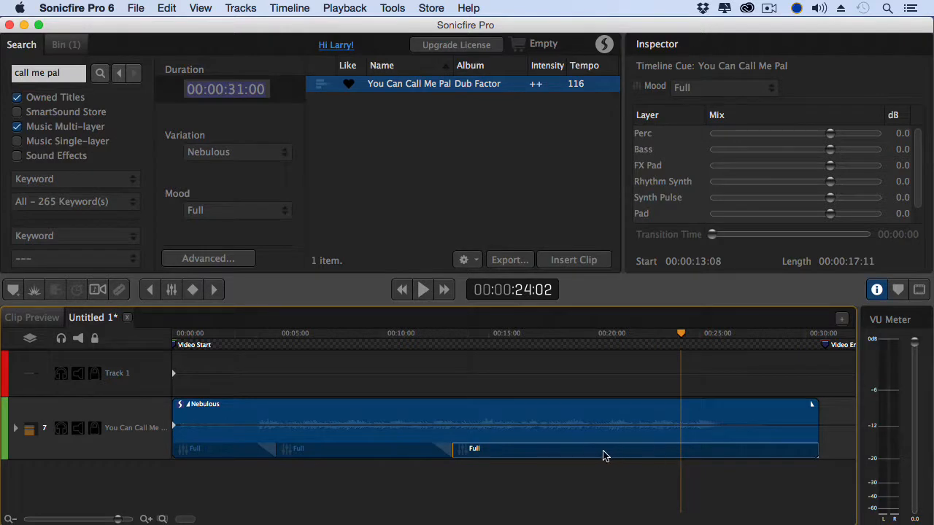
{"action": "left_click", "coordinate": [171, 290]}
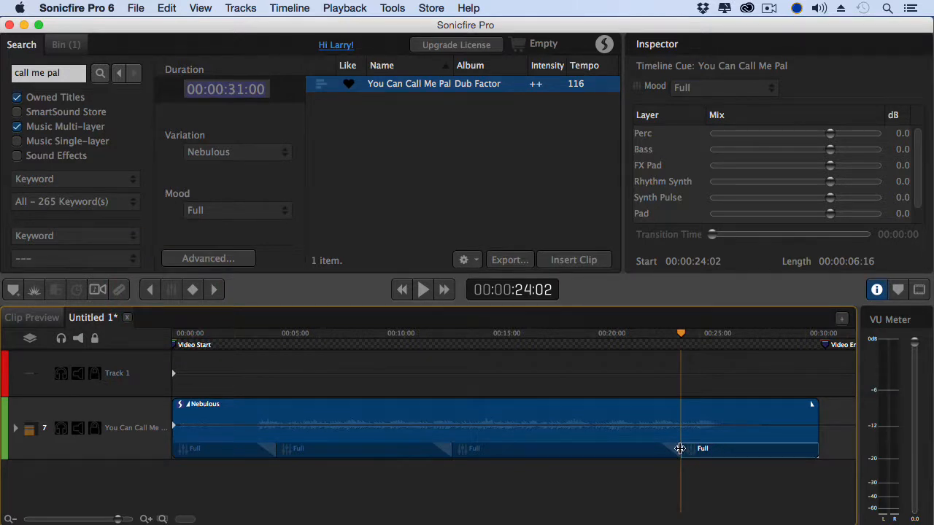
{"action": "right_click", "coordinate": [682, 454]}
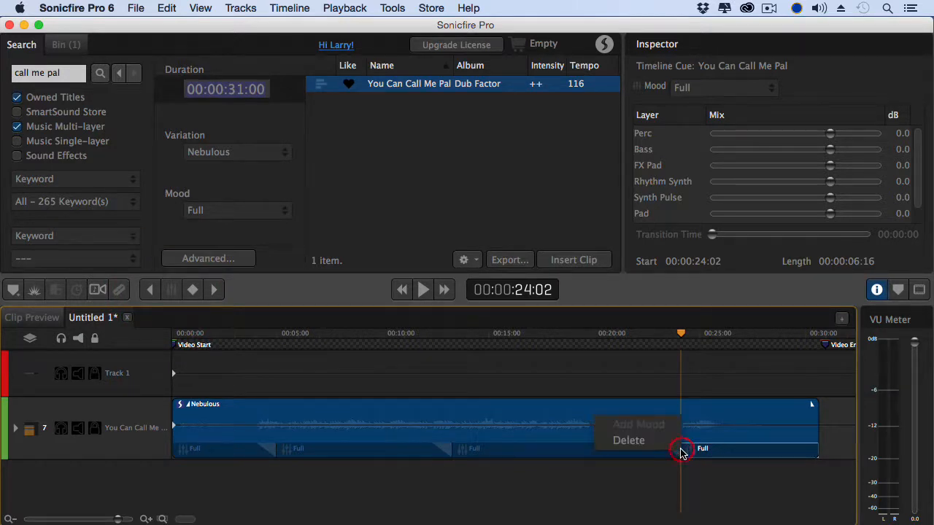
{"action": "left_click", "coordinate": [646, 443]}
- Try the Leads, Drums Only and Breakdown moods on the clip's last section, starting at 00:00:13:08
{"action": "left_click", "coordinate": [487, 457]}
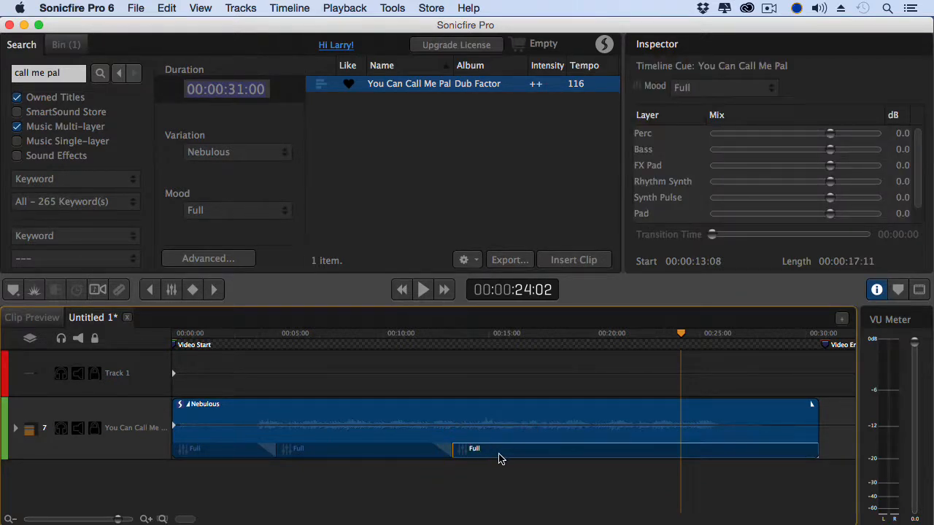
{"action": "left_click", "coordinate": [715, 87]}
{"action": "left_click", "coordinate": [703, 207]}
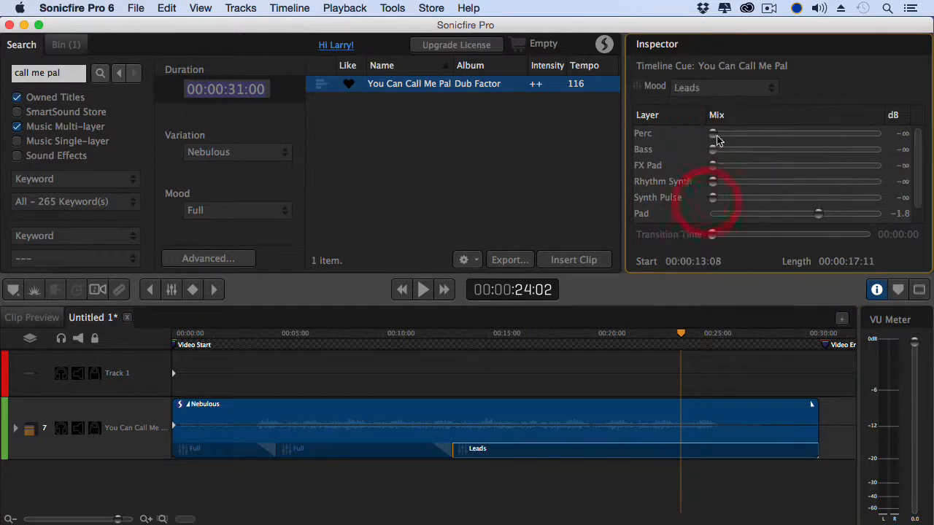
{"action": "left_click", "coordinate": [706, 88]}
{"action": "left_click", "coordinate": [707, 224]}
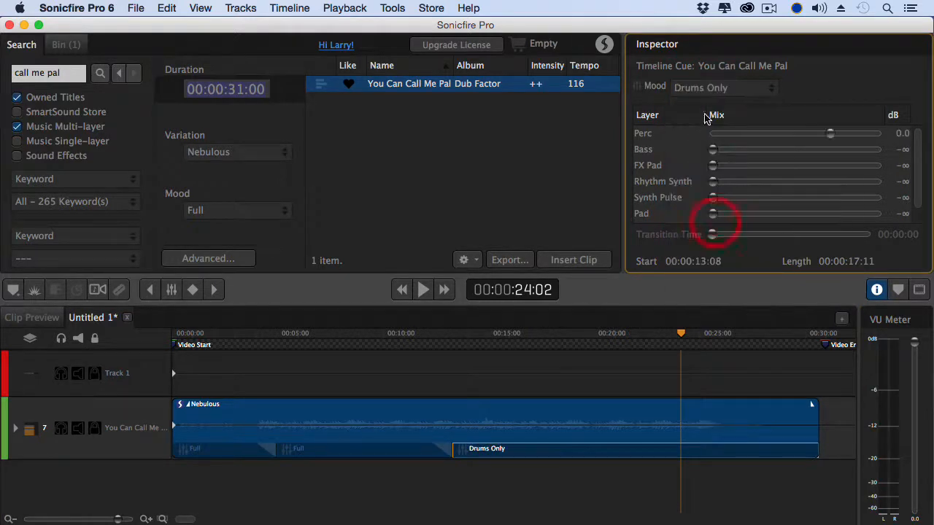
{"action": "left_click", "coordinate": [702, 88]}
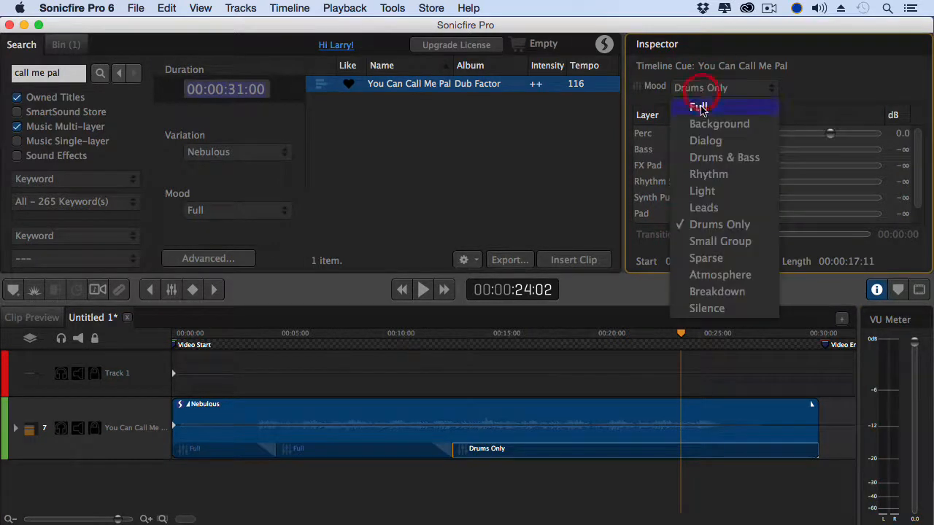
{"action": "left_click", "coordinate": [715, 291]}
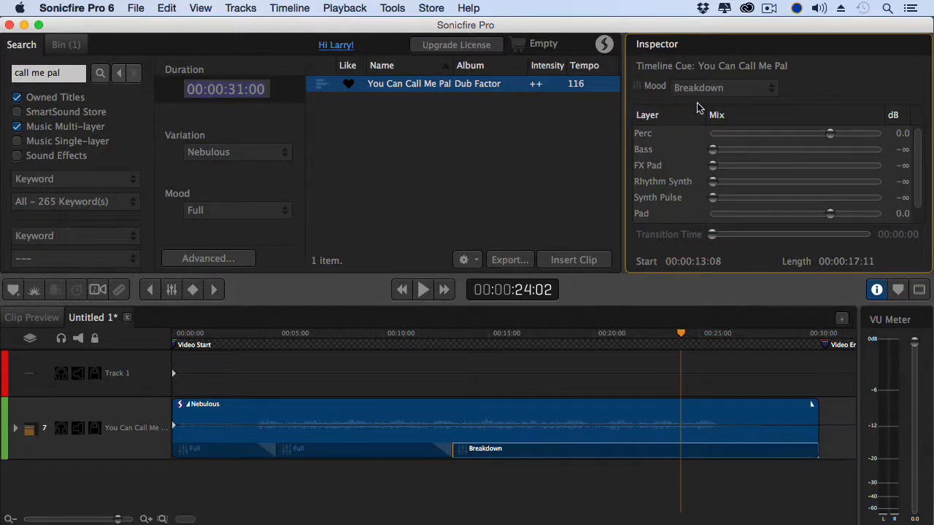
- Delete the Breakdown mood section starting at 00:00:13:08 and select the whole You Can Call Me Pal clip
{"action": "right_click", "coordinate": [452, 452]}
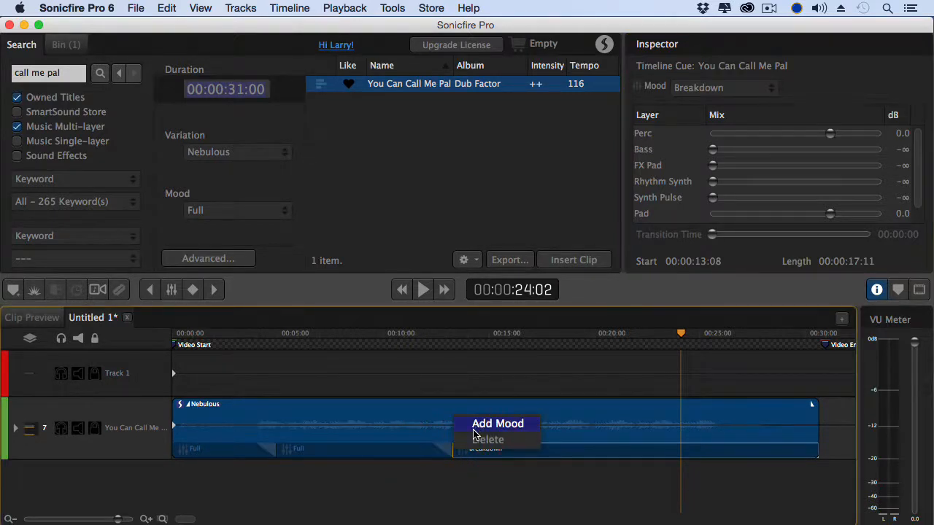
{"action": "left_click", "coordinate": [475, 438]}
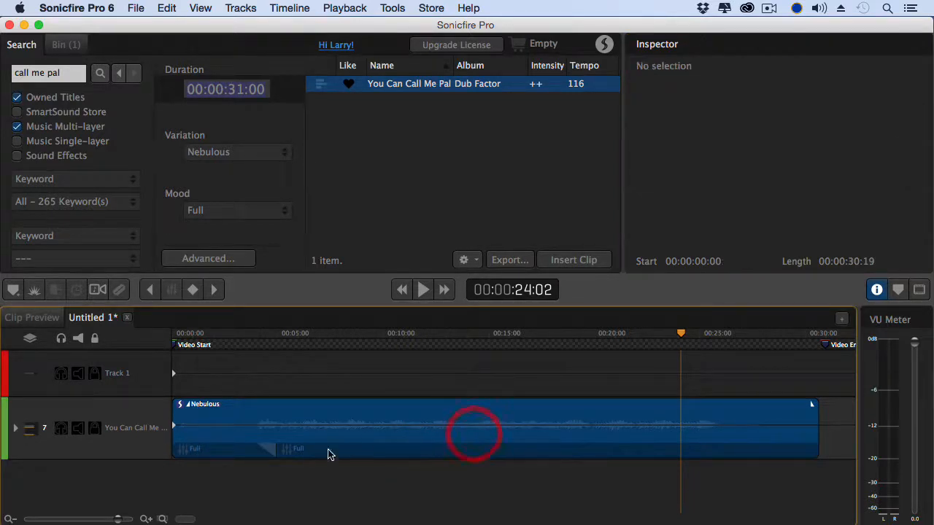
{"action": "left_click", "coordinate": [174, 427]}
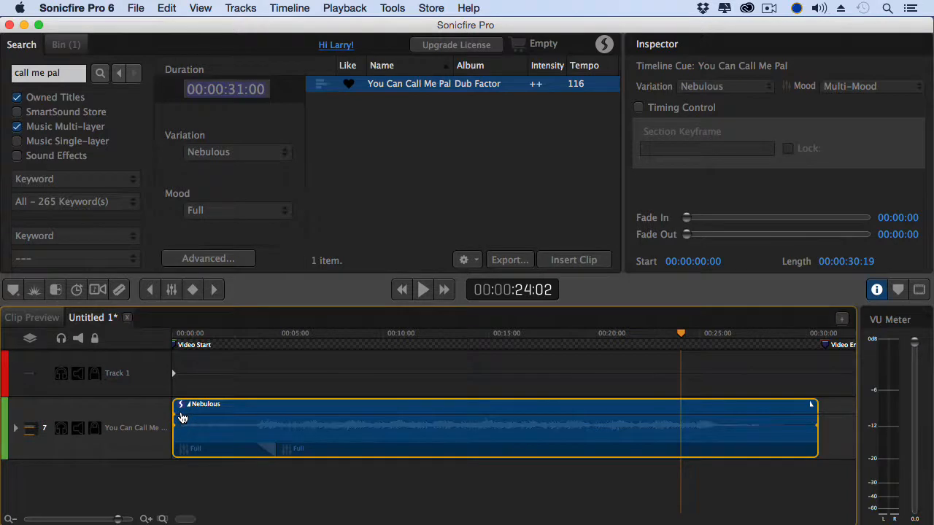
{"action": "left_click", "coordinate": [178, 442]}
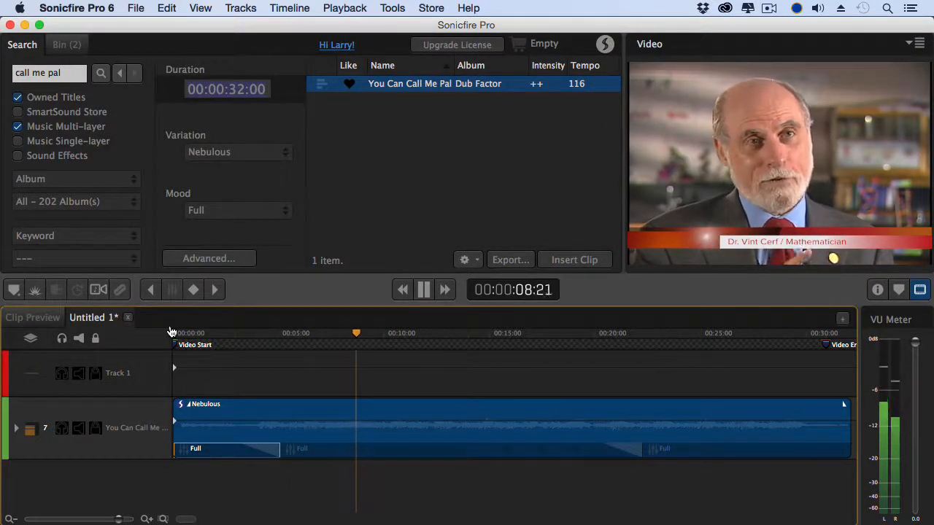
- Stop playback and set the mood of the clip's middle section, starting at 00:00:05:02, to Dialog
{"action": "key", "text": "space"}
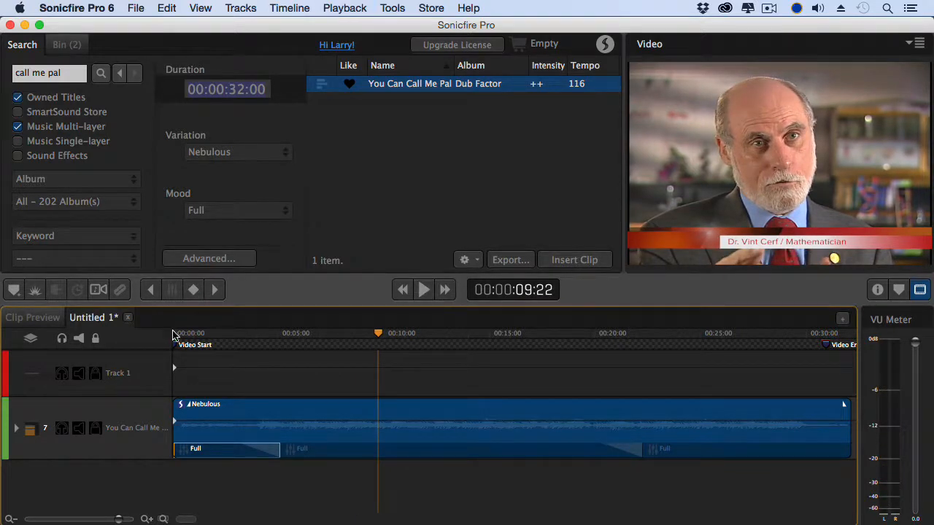
{"action": "left_click", "coordinate": [316, 454]}
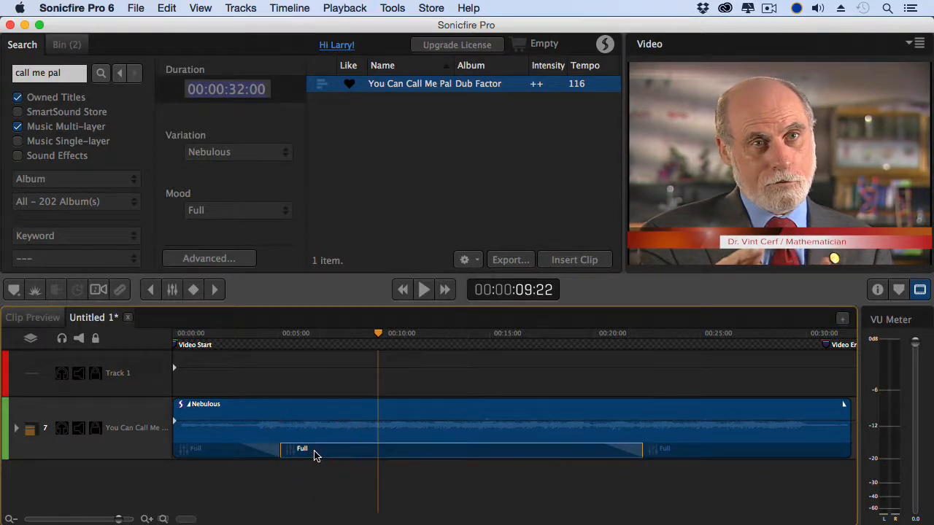
{"action": "left_click", "coordinate": [877, 289]}
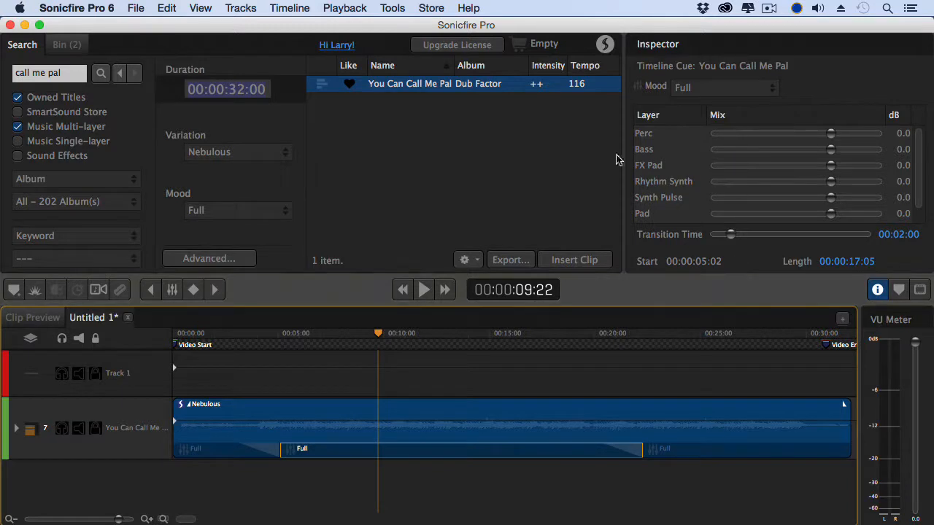
{"action": "left_click", "coordinate": [714, 89]}
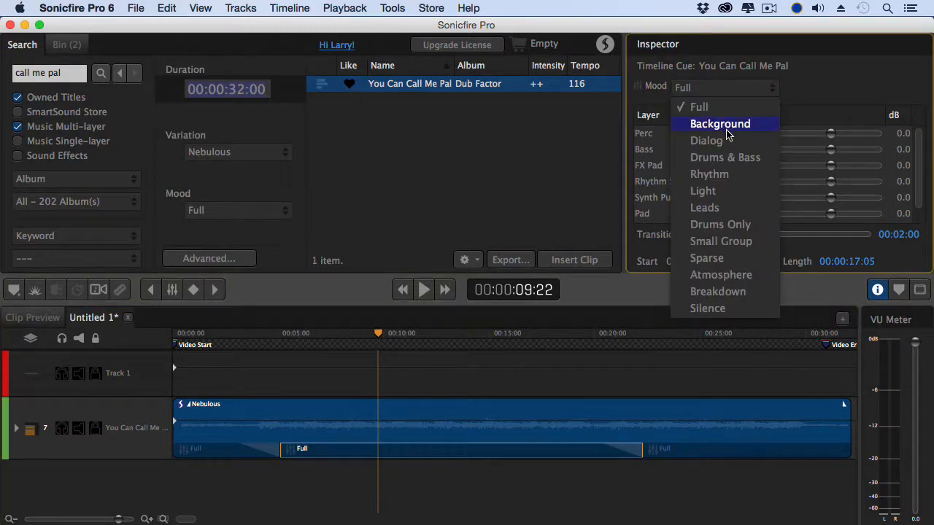
{"action": "left_click", "coordinate": [705, 140]}
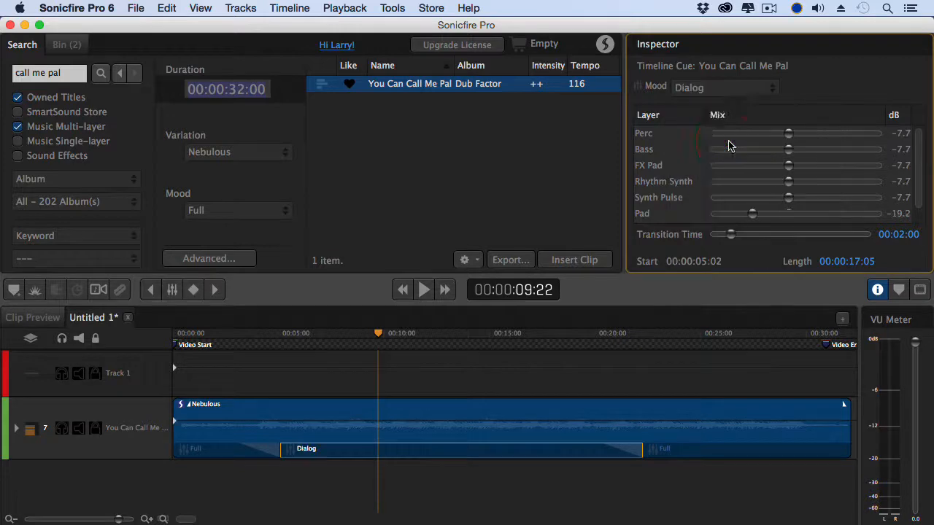
- Play the timeline from near its start with the video shown to hear the change into the Dialog mood
{"action": "left_click", "coordinate": [203, 334]}
{"action": "left_click", "coordinate": [920, 290]}
{"action": "key", "text": "space"}
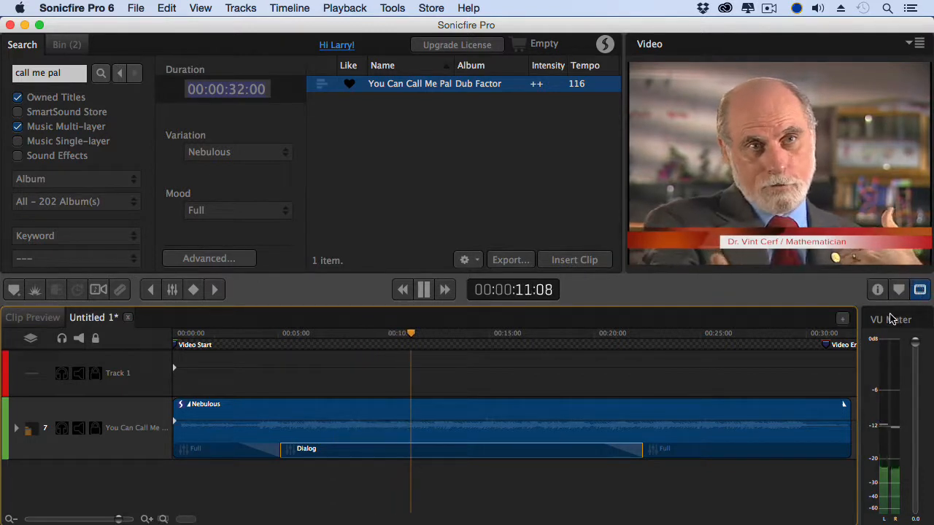
{"action": "left_click", "coordinate": [919, 291]}
{"action": "key", "text": "space"}
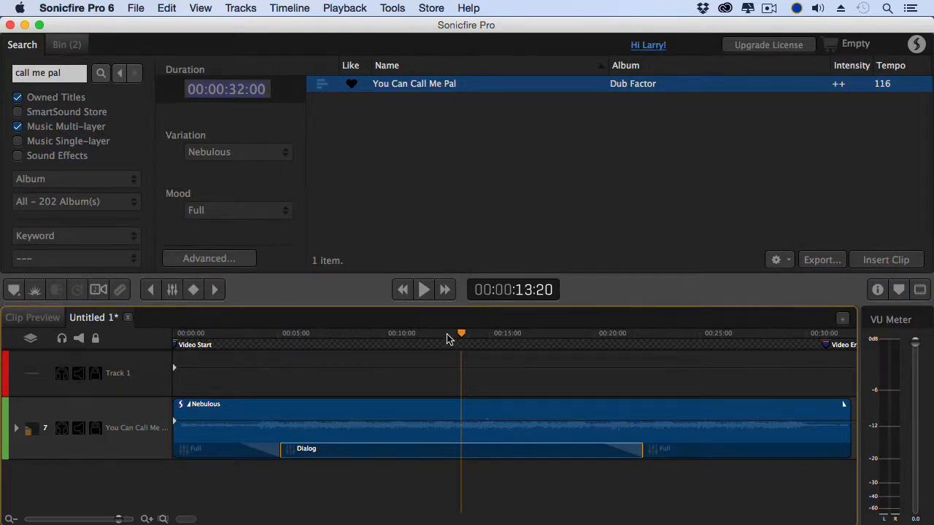
- In the Dialog section's layer mix, lower Perc to −∞ and Bass to −14.6 dB
{"action": "left_click", "coordinate": [426, 453]}
{"action": "left_click", "coordinate": [876, 290]}
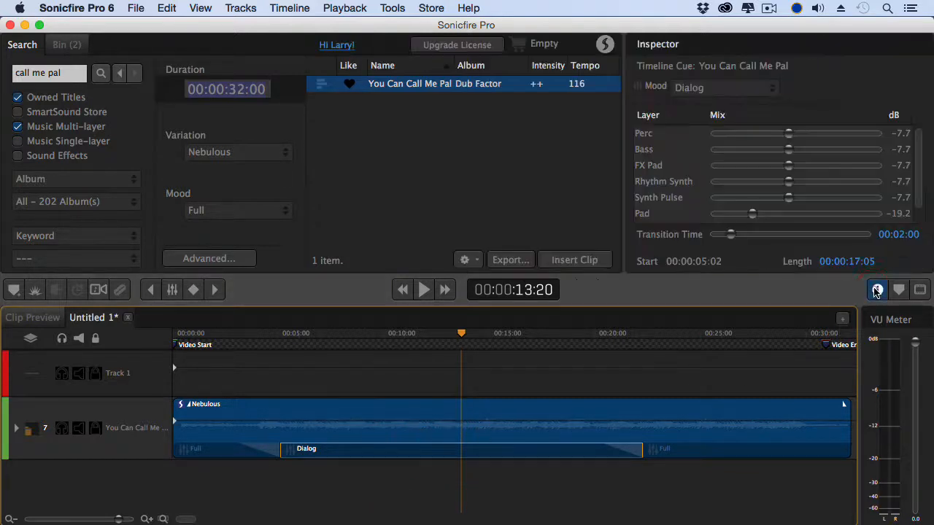
{"action": "left_click", "coordinate": [788, 135]}
{"action": "left_click_drag", "start_coordinate": [788, 134], "coordinate": [676, 130]}
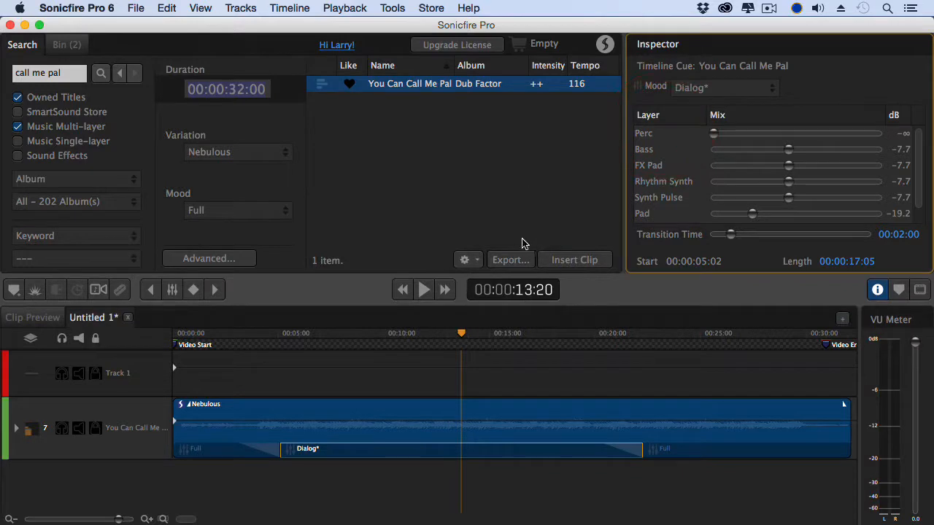
{"action": "left_click", "coordinate": [222, 340]}
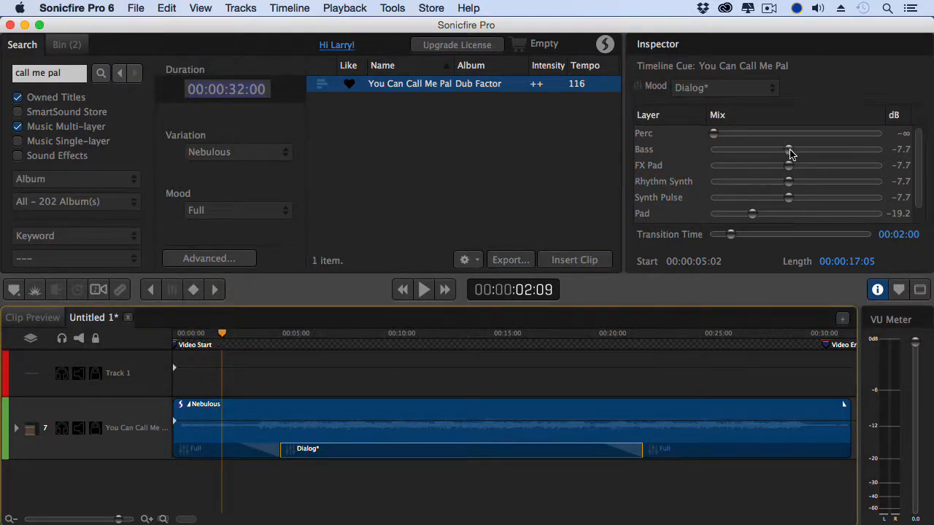
{"action": "left_click_drag", "start_coordinate": [789, 151], "coordinate": [764, 150]}
- Play back the adjusted Dialog mix with the video shown, through the return to the Full mood over the rover footage
{"action": "key", "text": "space"}
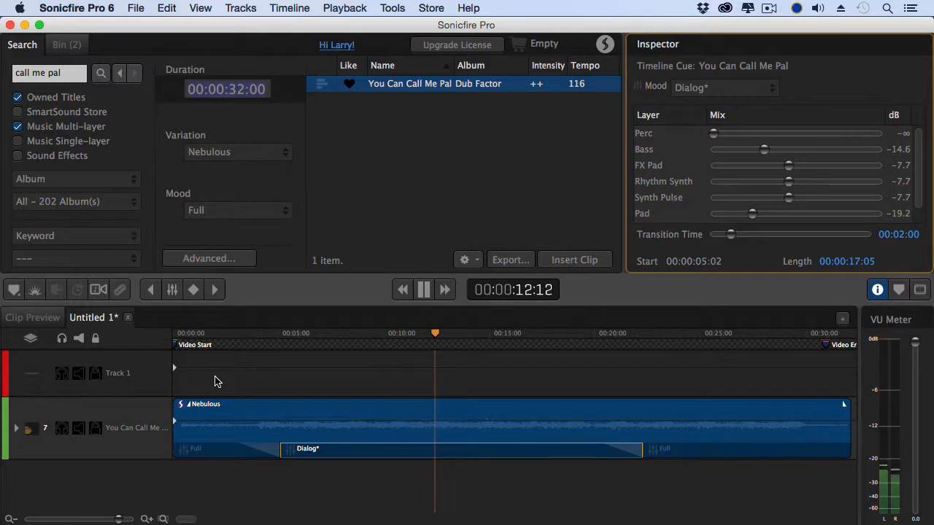
{"action": "left_click", "coordinate": [919, 289]}
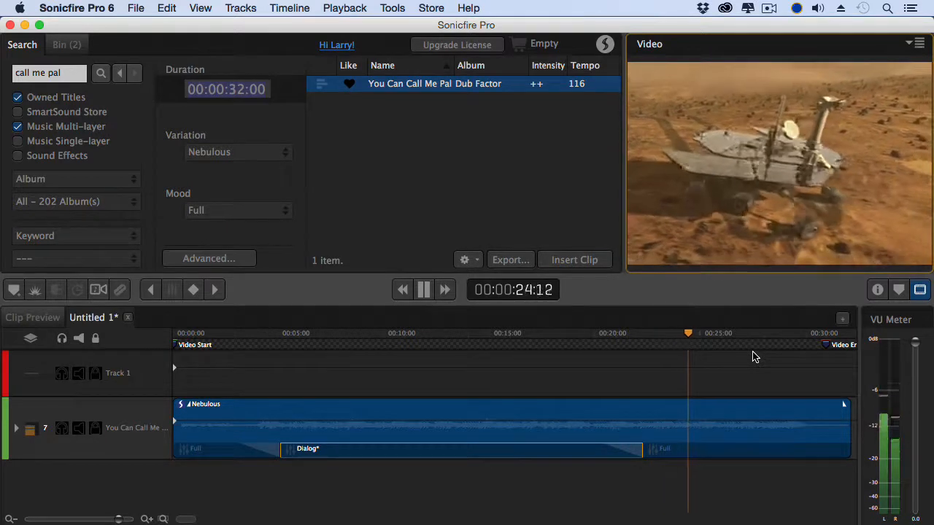
{"action": "key", "text": "space"}
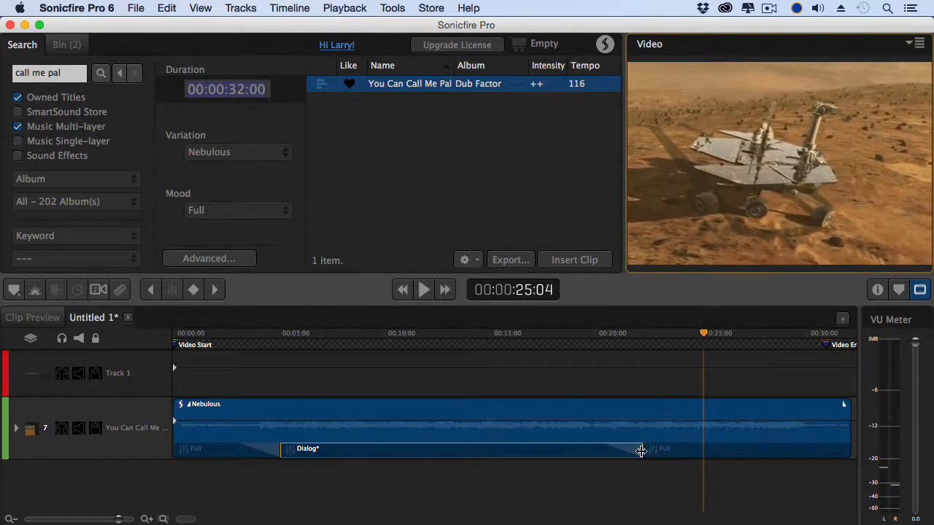
- Move the boundary between the Dialog section and the final Full section to 00:00:22:22 and play back that transition
{"action": "left_click_drag", "start_coordinate": [640, 451], "coordinate": [653, 457]}
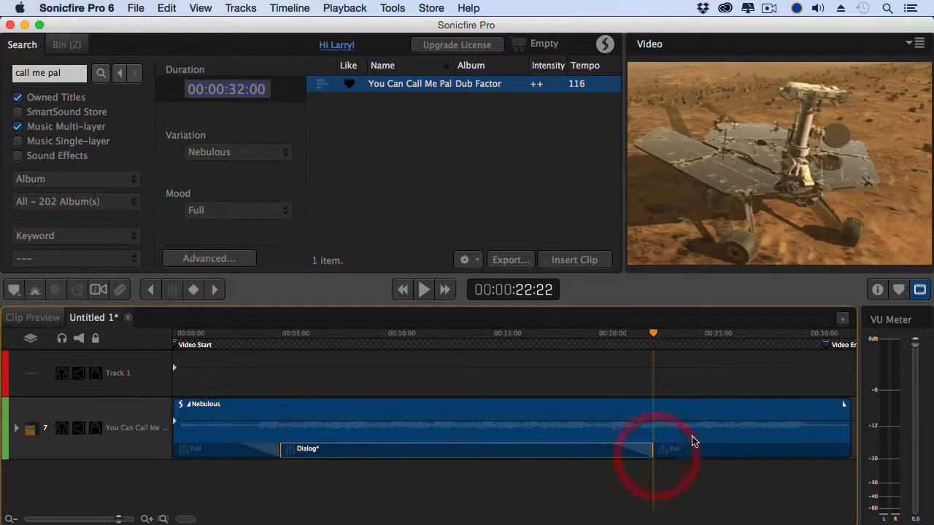
{"action": "left_click", "coordinate": [609, 334]}
{"action": "key", "text": "space"}
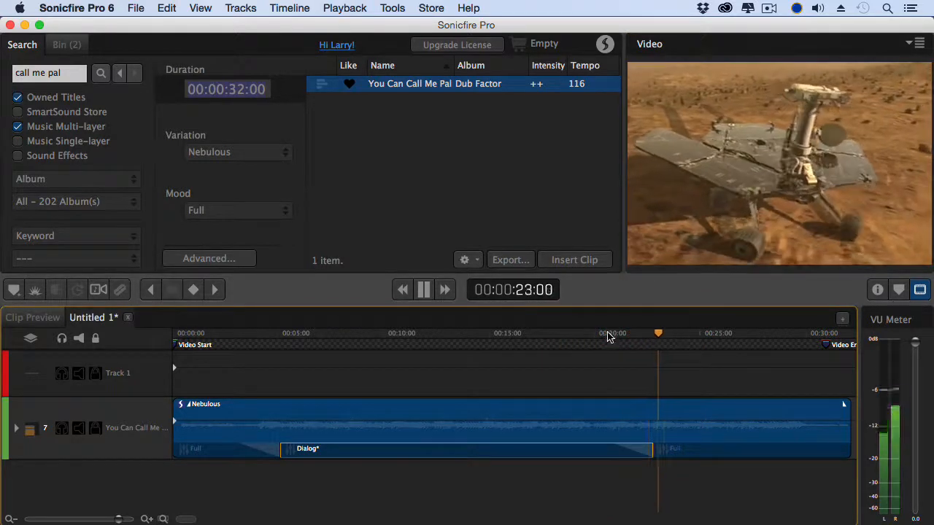
{"action": "key", "text": "space"}
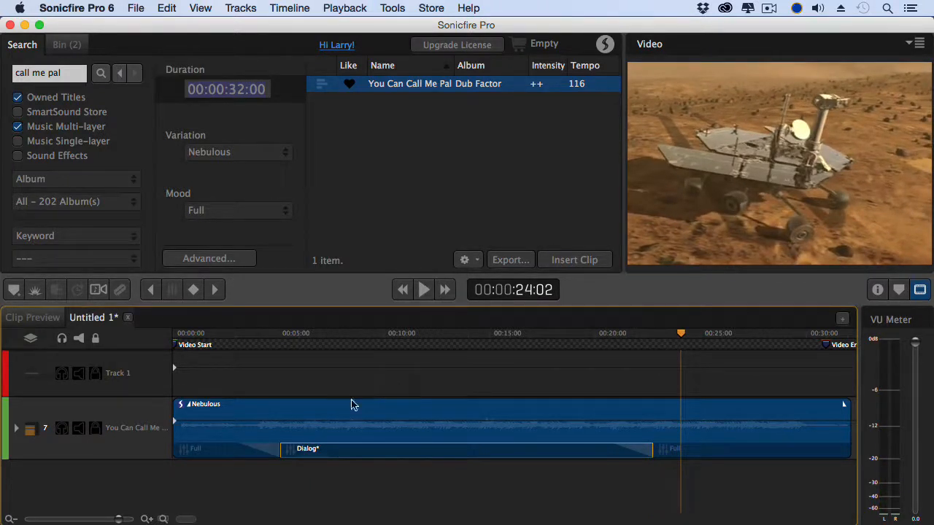
- Remove the You Can Call Me Pal track and replace the video with Dramatic Scene.mov, returning the playhead to the start
{"action": "right_click", "coordinate": [133, 414]}
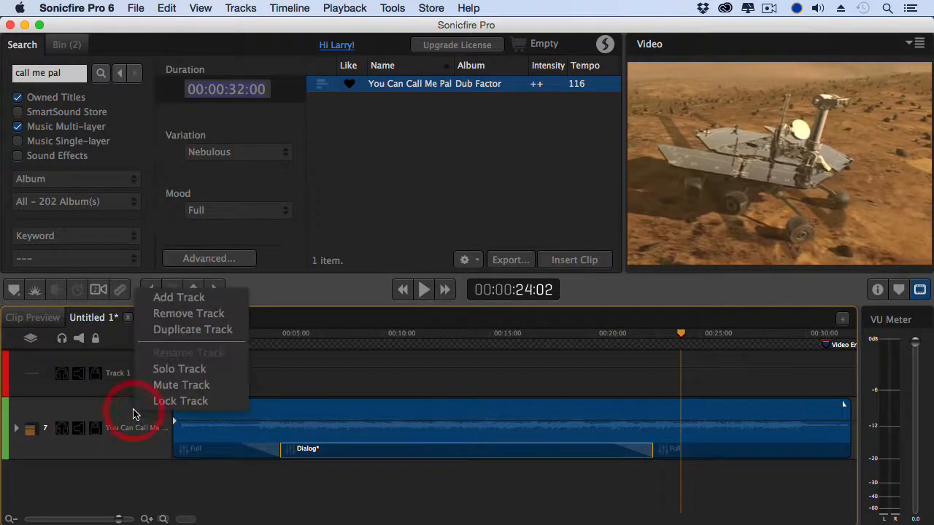
{"action": "left_click", "coordinate": [191, 313]}
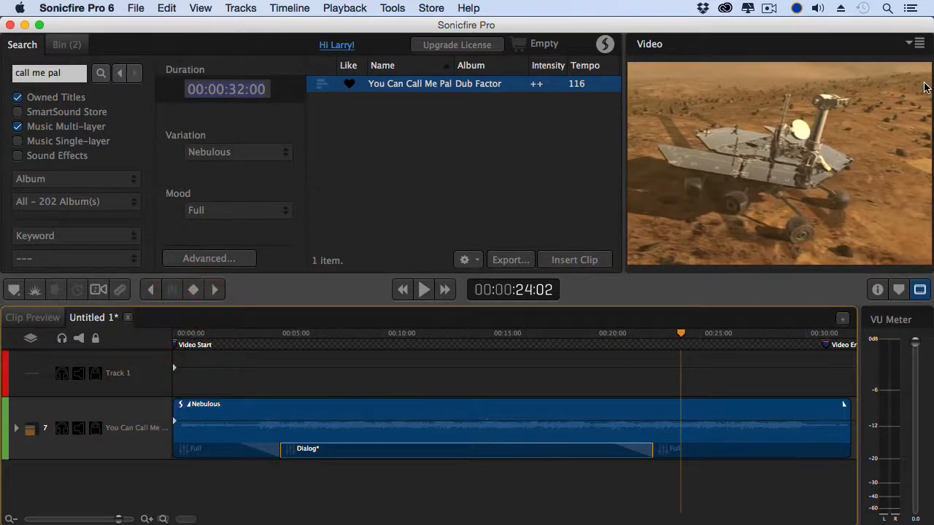
{"action": "left_click", "coordinate": [919, 44]}
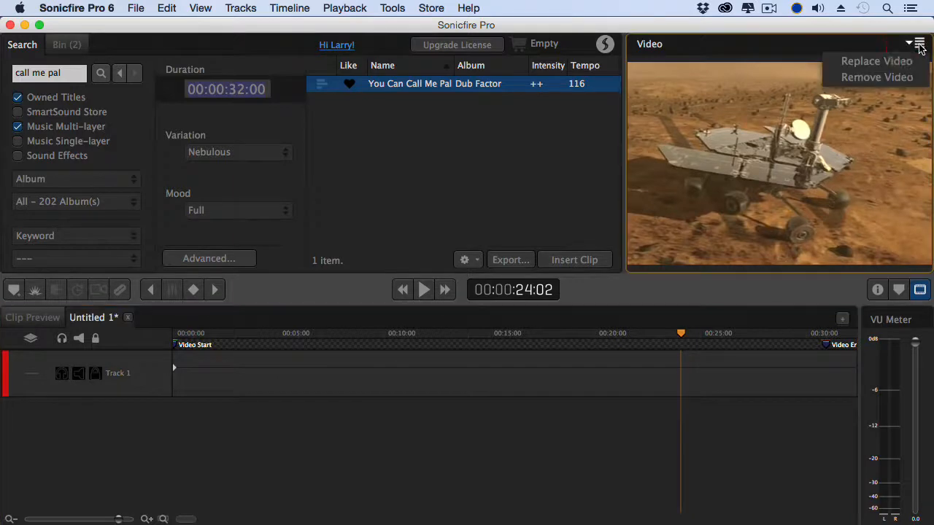
{"action": "left_click", "coordinate": [895, 63]}
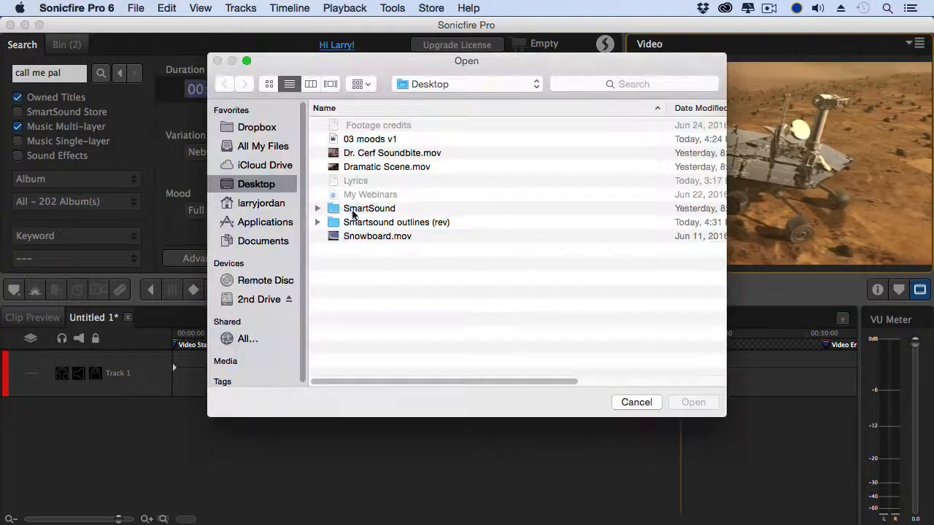
{"action": "double_click", "coordinate": [365, 167]}
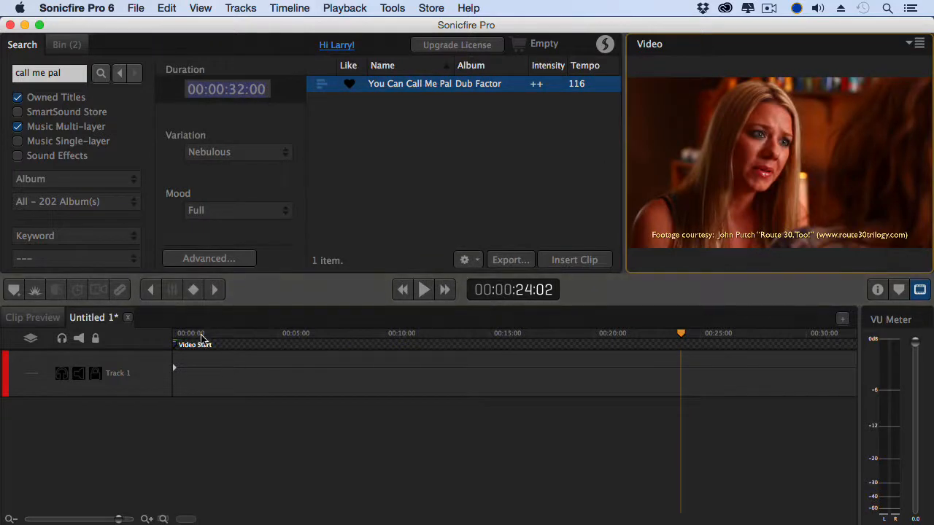
{"action": "left_click", "coordinate": [173, 333]}
{"action": "left_click", "coordinate": [177, 335]}
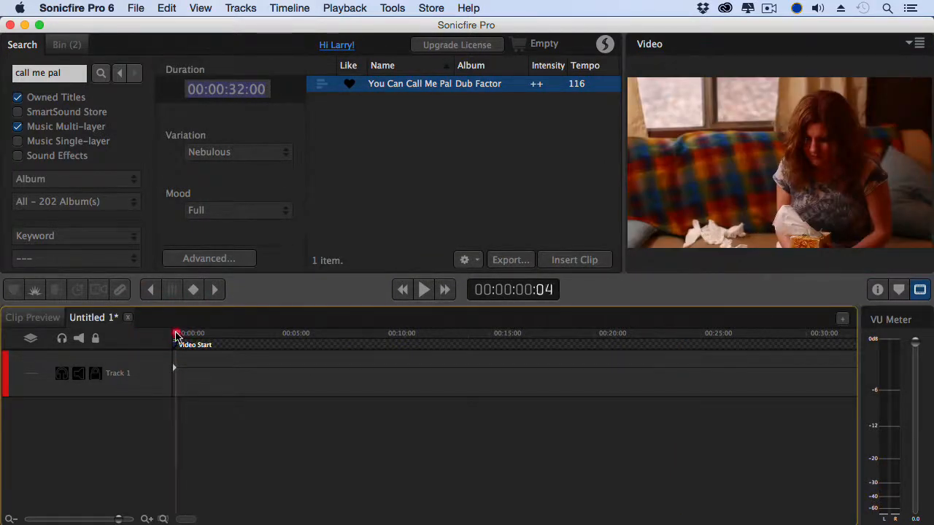
{"action": "left_click_drag", "start_coordinate": [177, 335], "coordinate": [40, 336]}
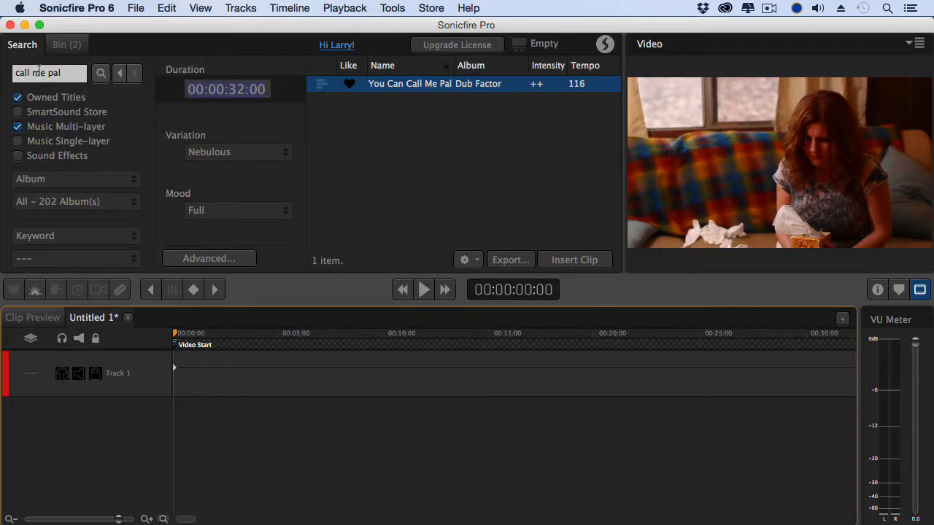
- Search the owned multi-layer music for "emotional guilt" and preview the Emotional Guilt title
{"action": "left_click_drag", "start_coordinate": [66, 73], "coordinate": [4, 73]}
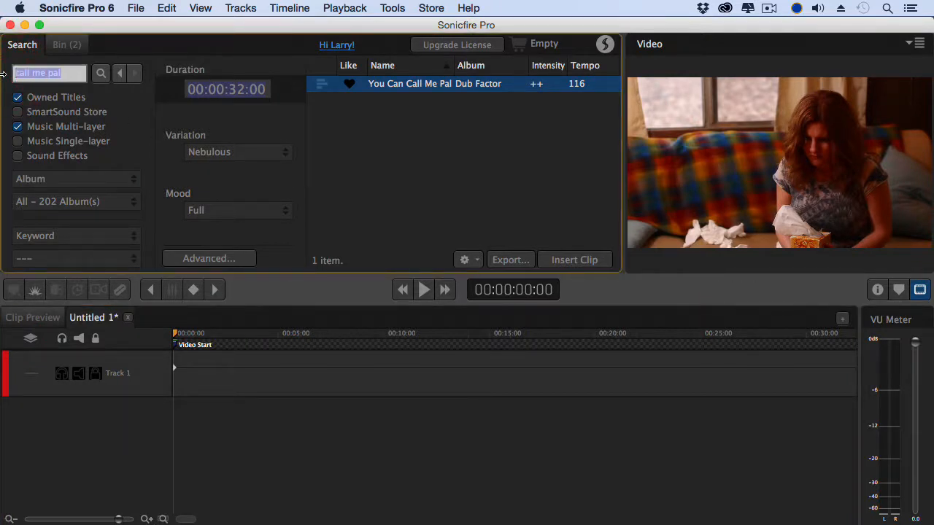
{"action": "type", "text": "emotional guilt"}
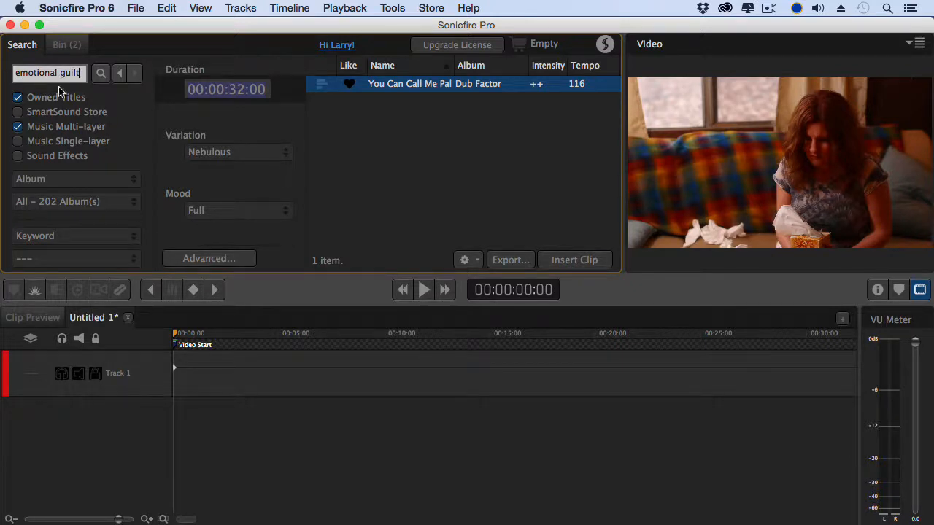
{"action": "key", "text": "Return"}
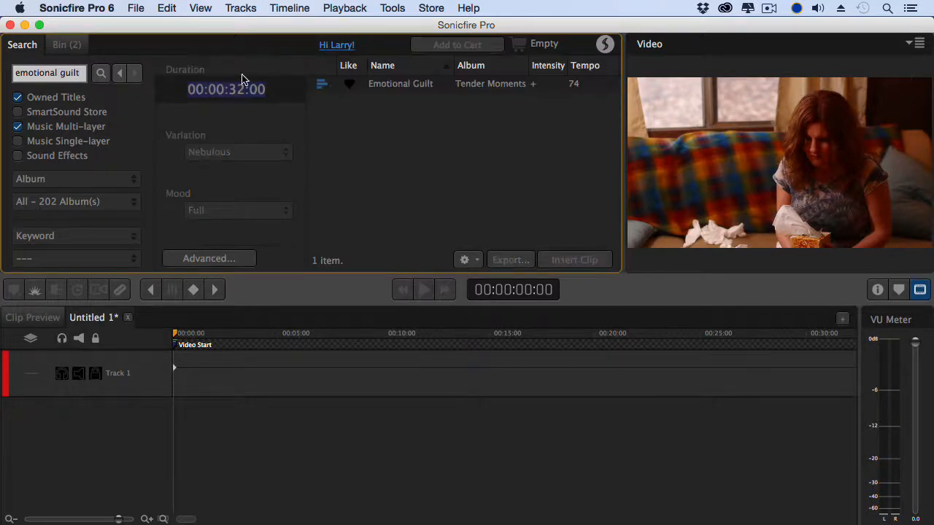
{"action": "left_click", "coordinate": [387, 84]}
{"action": "left_click", "coordinate": [424, 290]}
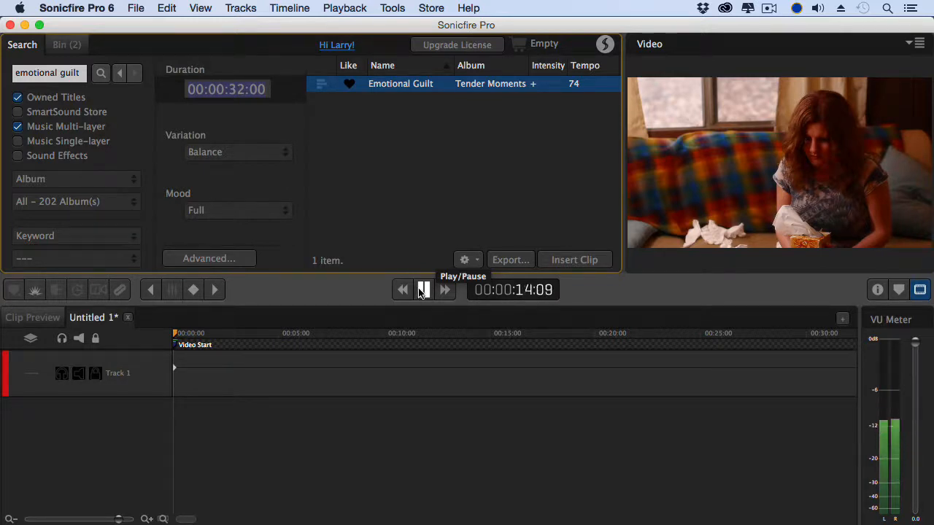
{"action": "left_click", "coordinate": [423, 290]}
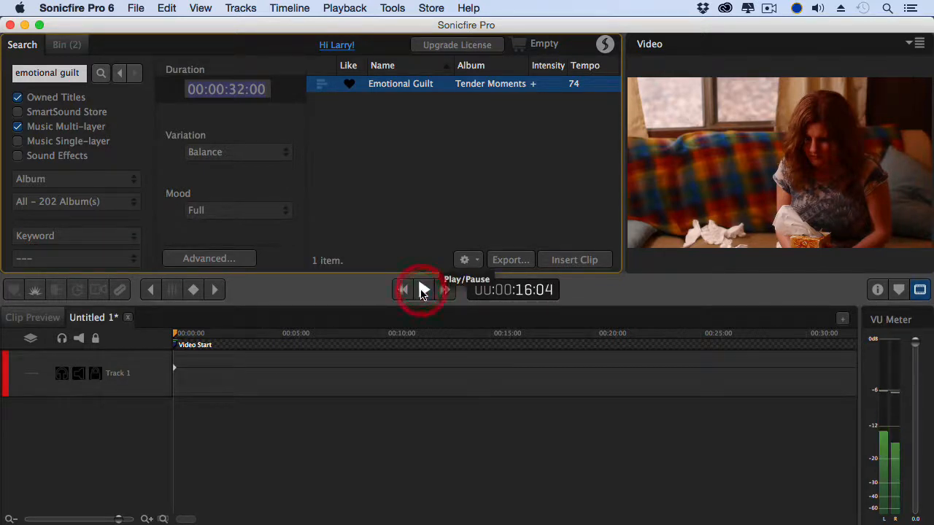
- Add Emotional Guilt to a new track from the timeline's start and extend the clip to the Video End marker
{"action": "left_click_drag", "start_coordinate": [367, 86], "coordinate": [154, 417]}
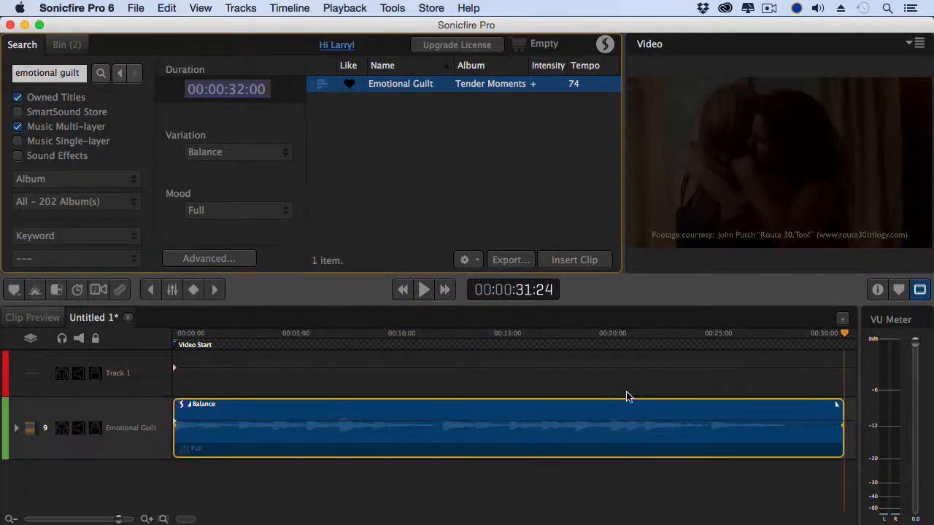
{"action": "key", "text": "super+minus"}
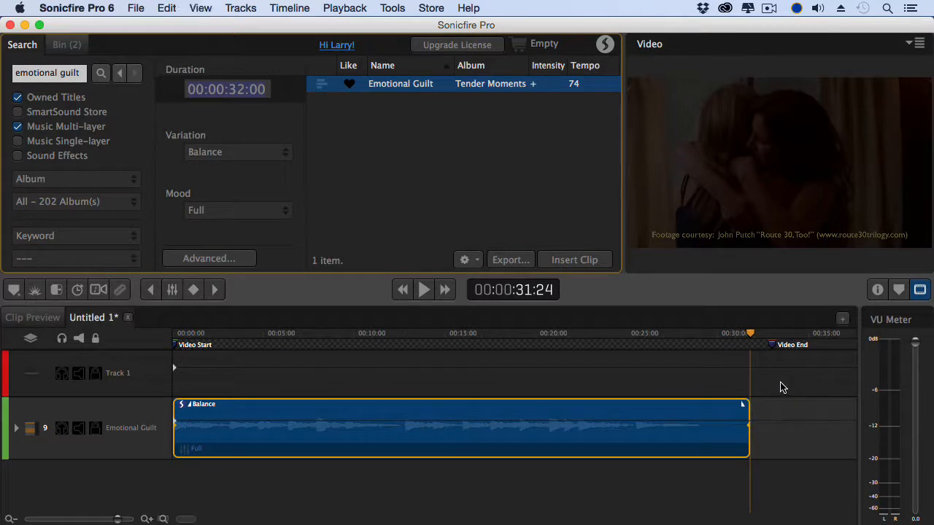
{"action": "left_click_drag", "start_coordinate": [748, 435], "coordinate": [773, 438]}
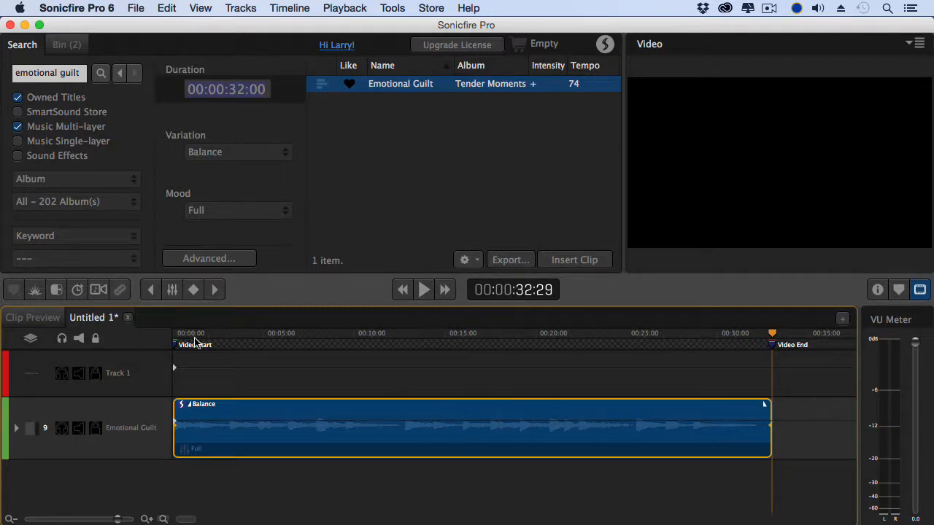
- Play the Emotional Guilt clip with the video from the start to the shot of the standing woman at about 11 seconds
{"action": "left_click_drag", "start_coordinate": [195, 340], "coordinate": [165, 337]}
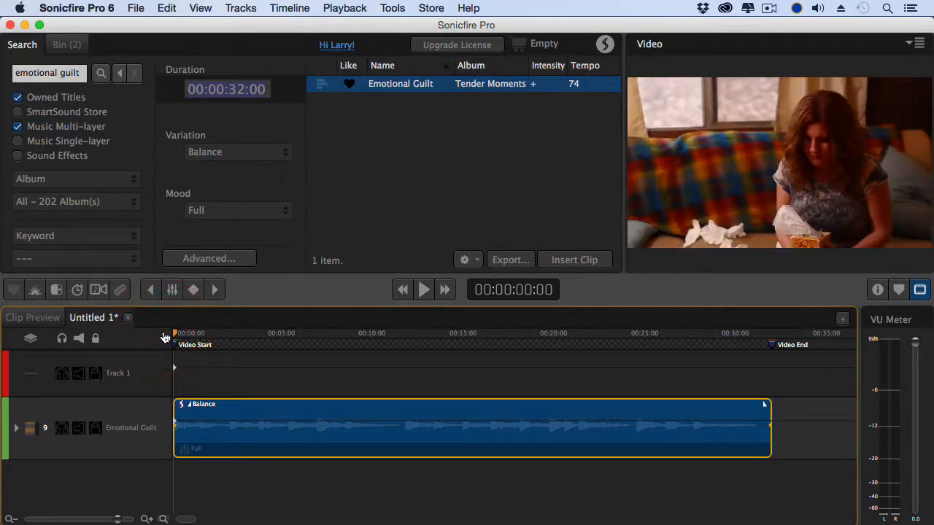
{"action": "key", "text": "space"}
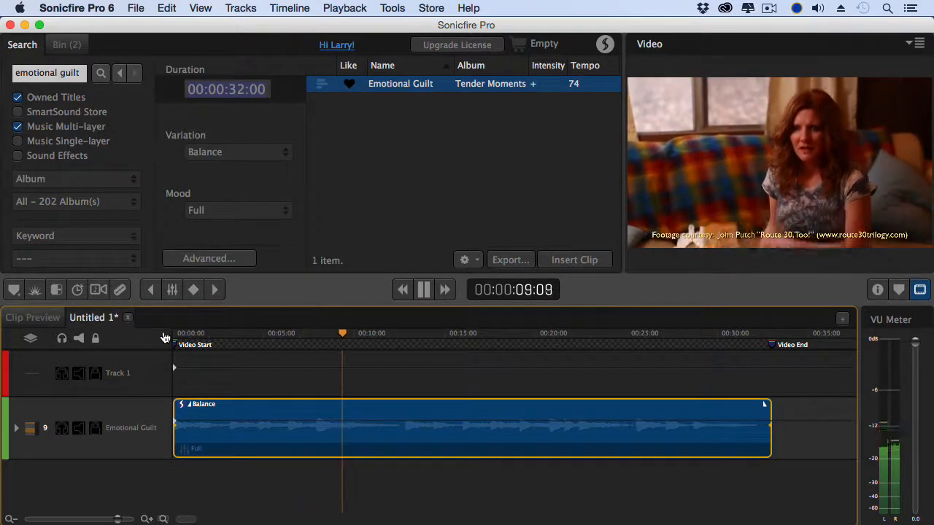
{"action": "key", "text": "space"}
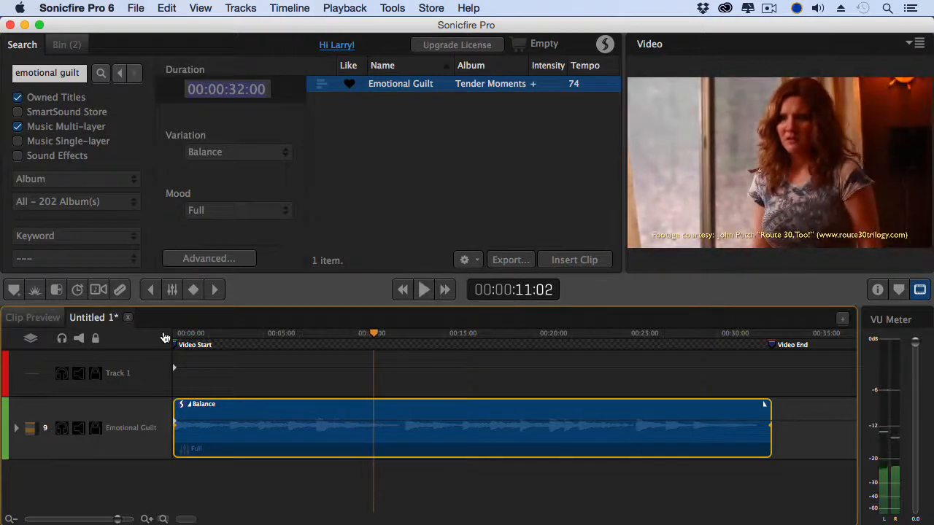
- Split the clip's Full mood into two sections at 00:00:11:18
{"action": "left_click", "coordinate": [376, 335]}
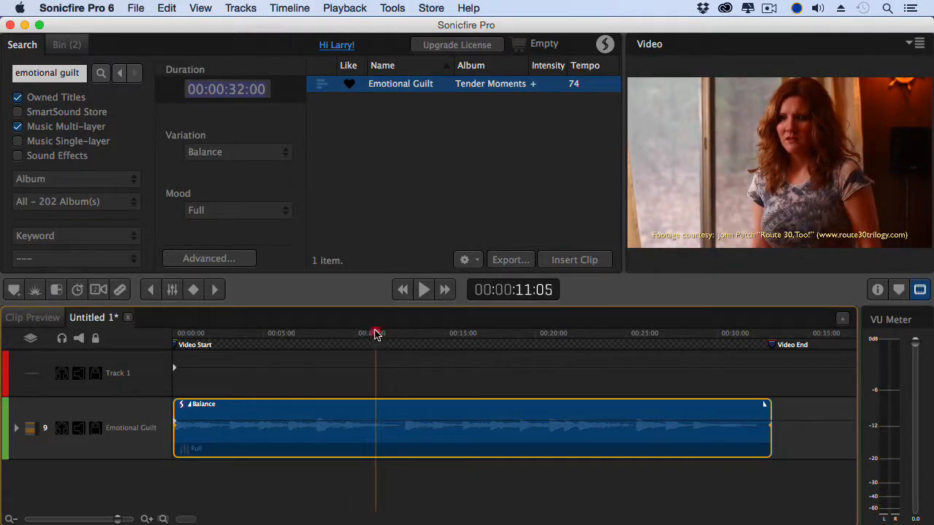
{"action": "left_click_drag", "start_coordinate": [375, 334], "coordinate": [384, 334]}
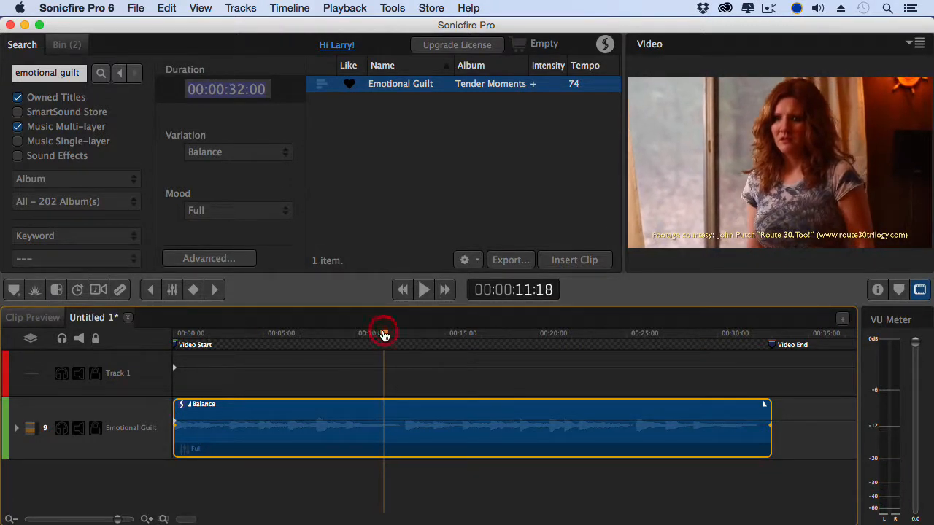
{"action": "left_click", "coordinate": [383, 451]}
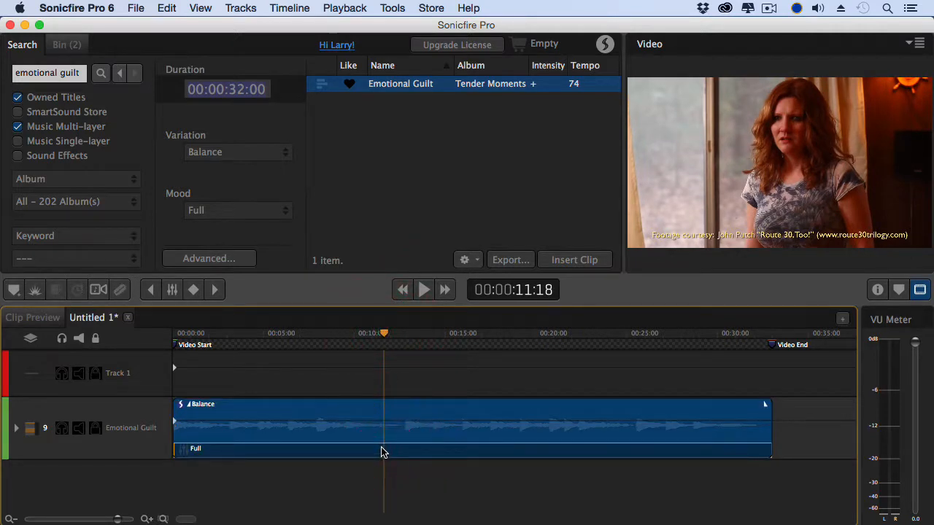
{"action": "right_click", "coordinate": [381, 450]}
{"action": "left_click", "coordinate": [423, 431]}
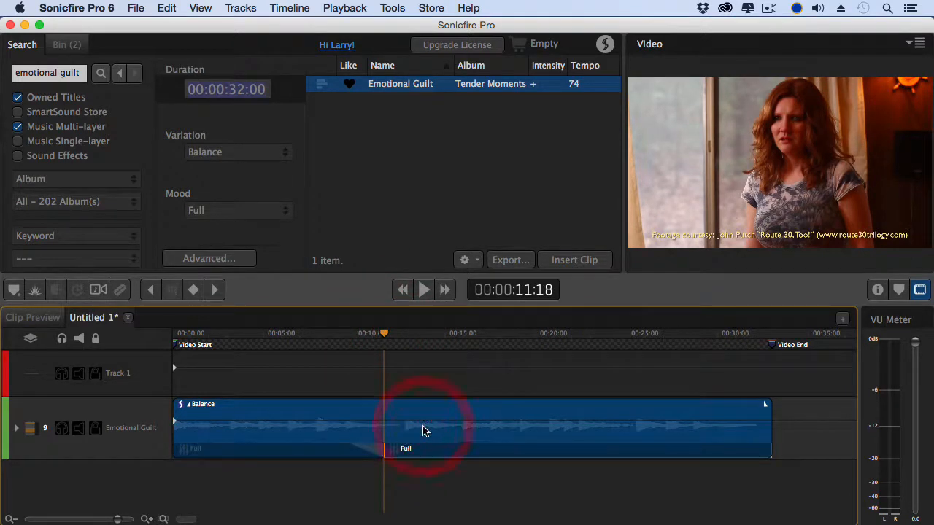
- Set the mood of the clip's first section to Strings
{"action": "left_click", "coordinate": [256, 450]}
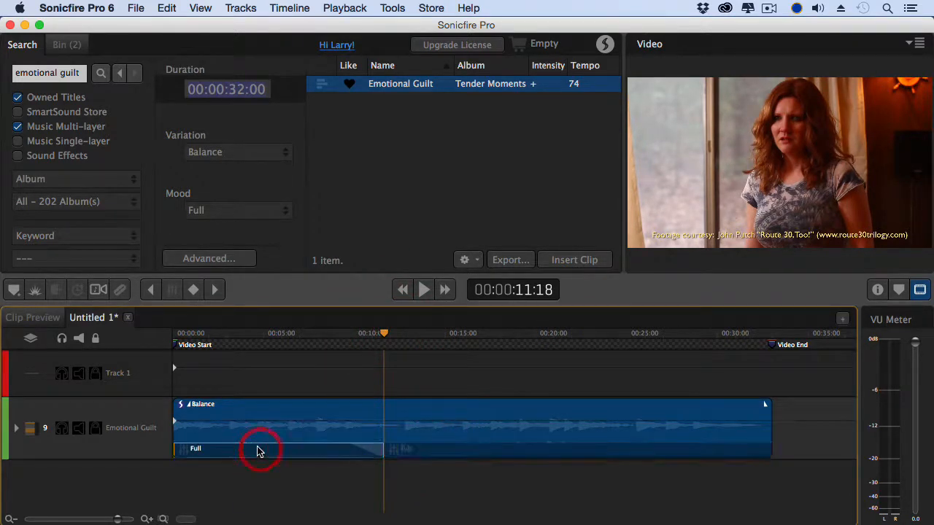
{"action": "left_click", "coordinate": [877, 289]}
{"action": "left_click", "coordinate": [711, 88]}
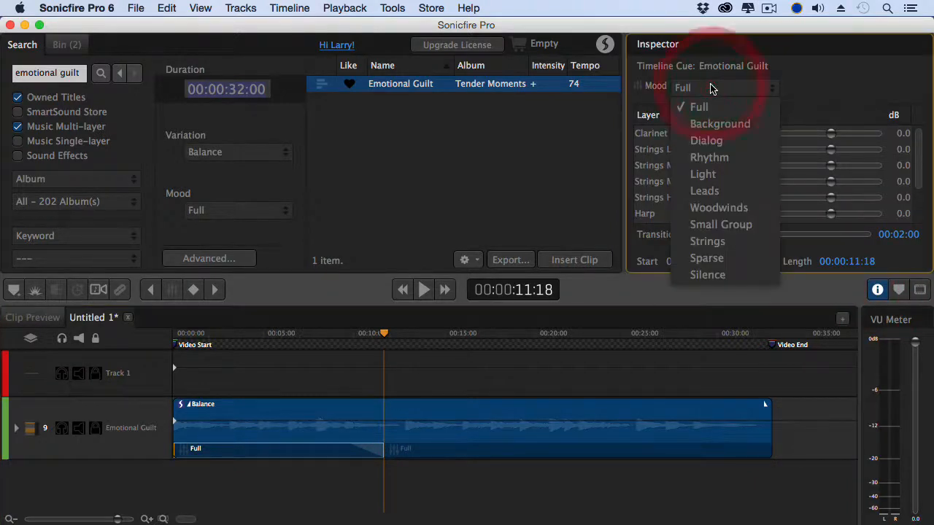
{"action": "left_click", "coordinate": [721, 242]}
- Play the timeline from near its start with the video shown to hear the change from Strings to Full
{"action": "left_click", "coordinate": [919, 290]}
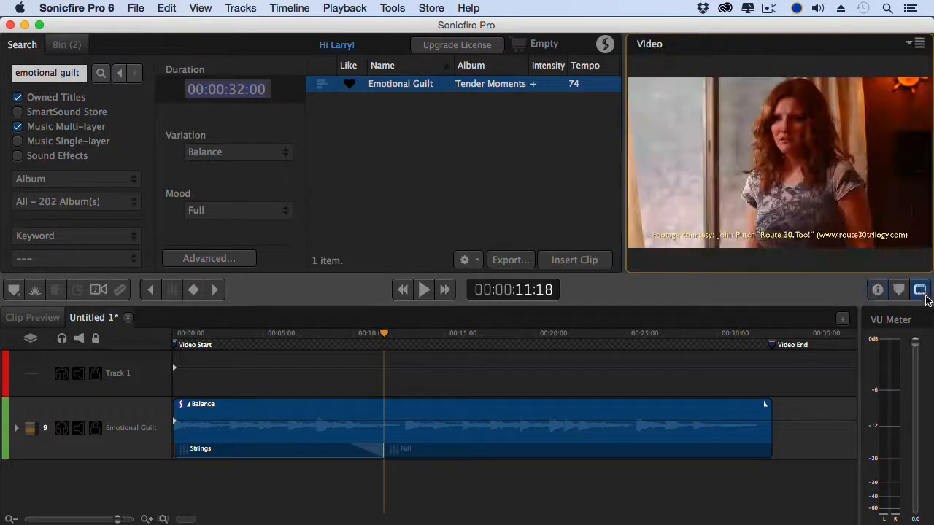
{"action": "left_click", "coordinate": [218, 335]}
{"action": "key", "text": "space"}
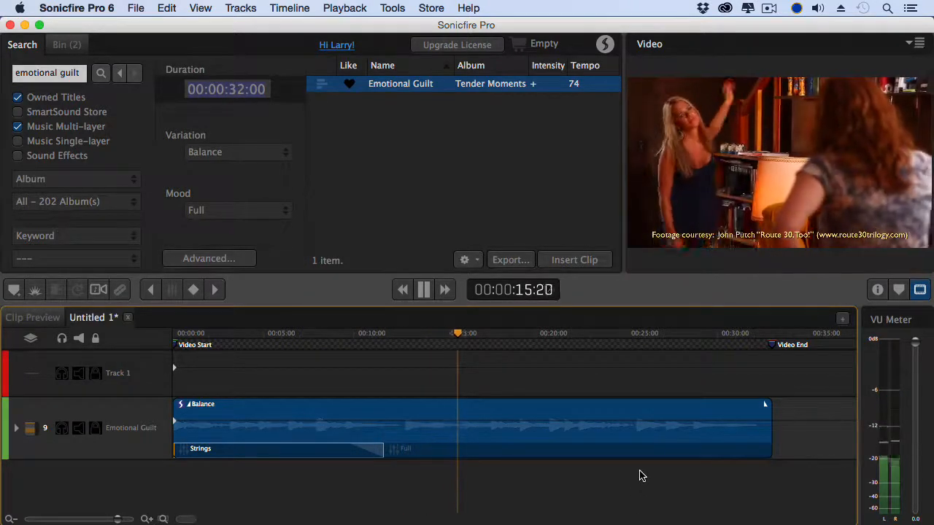
{"action": "key", "text": "space"}
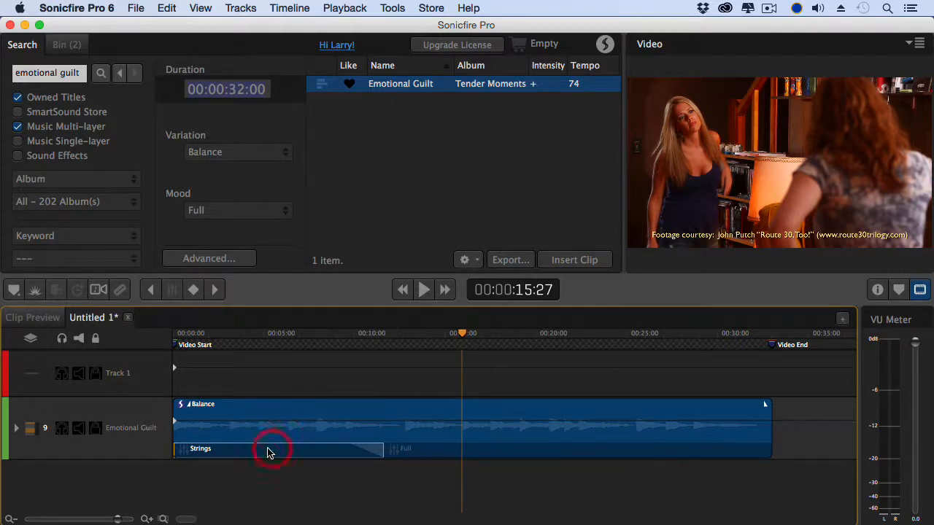
- Swap the section moods: set the first section to Full and the second section to Strings
{"action": "left_click", "coordinate": [878, 289]}
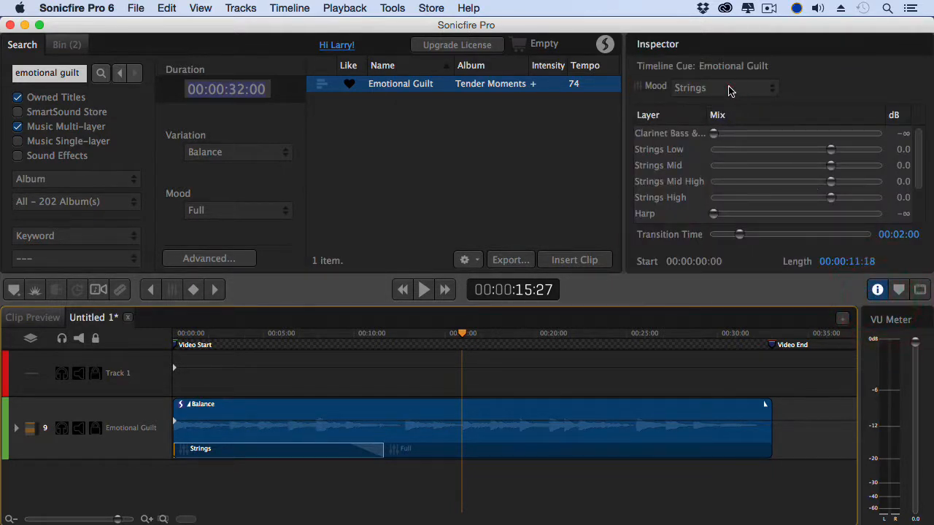
{"action": "left_click", "coordinate": [730, 91]}
{"action": "left_click", "coordinate": [707, 108]}
{"action": "left_click", "coordinate": [531, 454]}
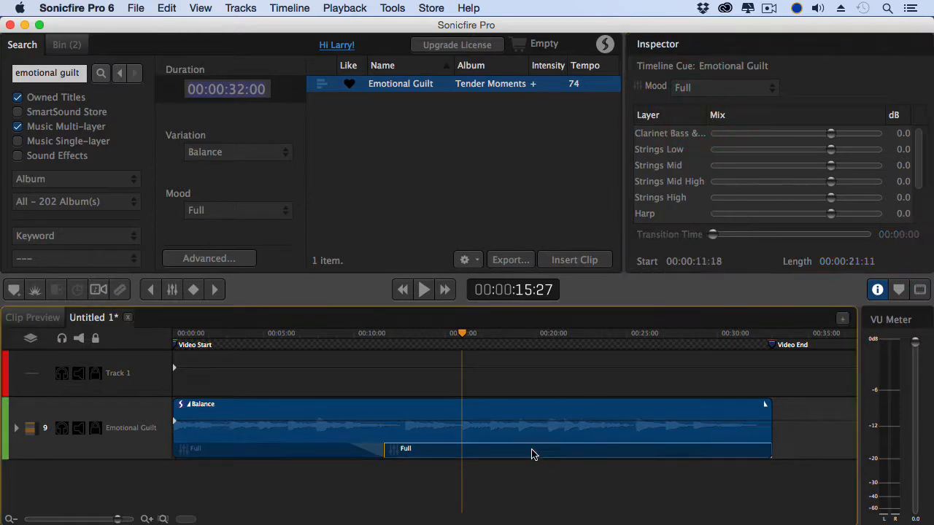
{"action": "left_click", "coordinate": [713, 88]}
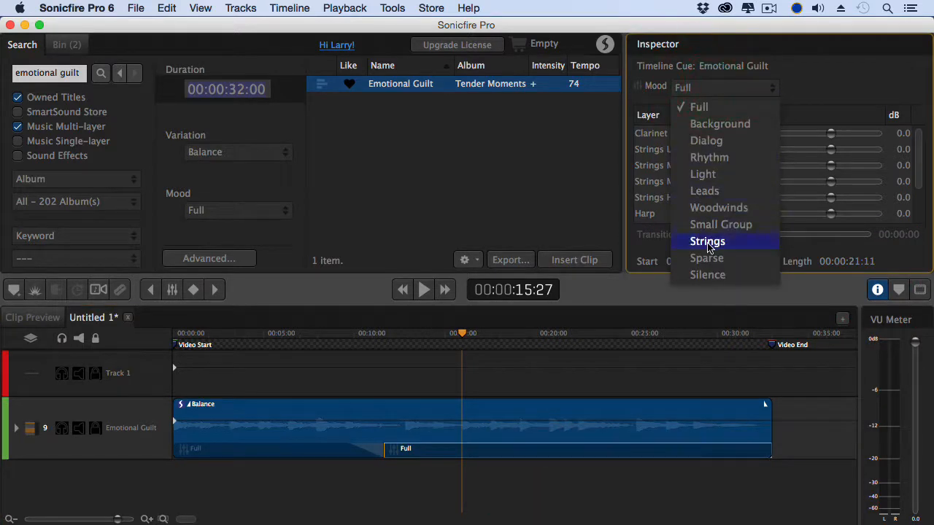
{"action": "left_click", "coordinate": [718, 297]}
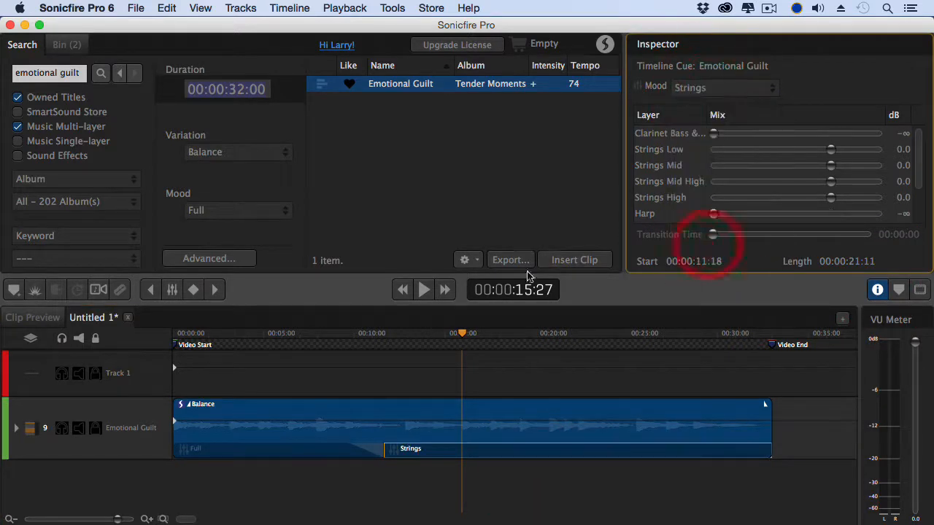
- Play the whole timeline from 00:00:00:00 with the video shown to hear the Full-to-Strings change
{"action": "left_click", "coordinate": [920, 291]}
{"action": "left_click_drag", "start_coordinate": [189, 344], "coordinate": [175, 332]}
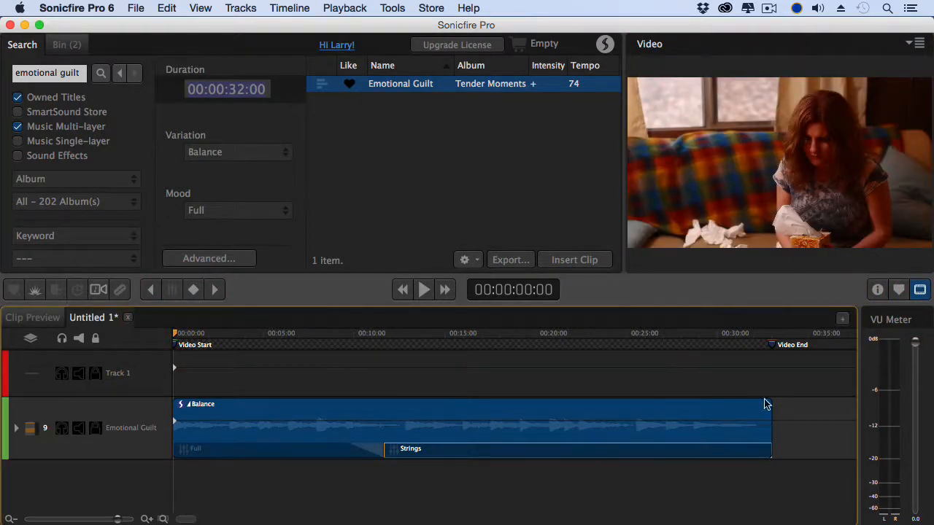
{"action": "key", "text": "space"}
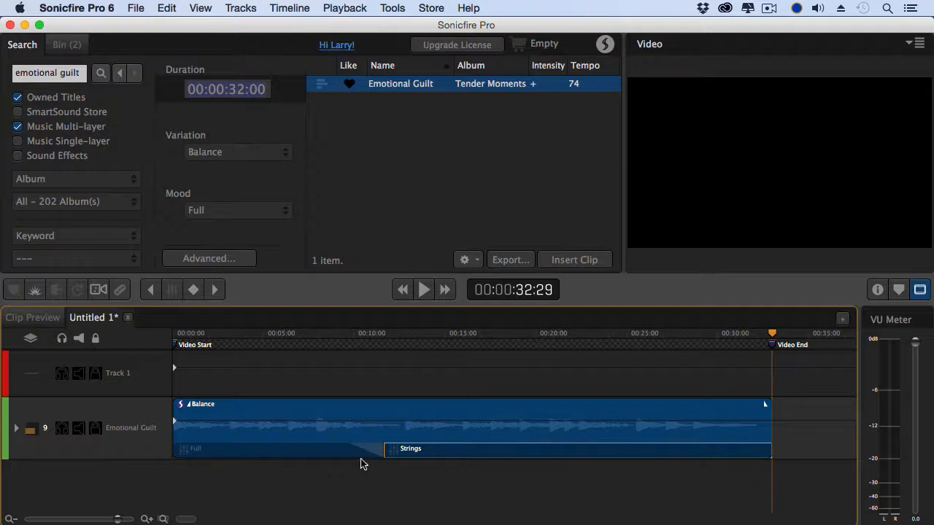
- Show the mood and layer mix settings of the Strings section
{"action": "left_click", "coordinate": [877, 290]}
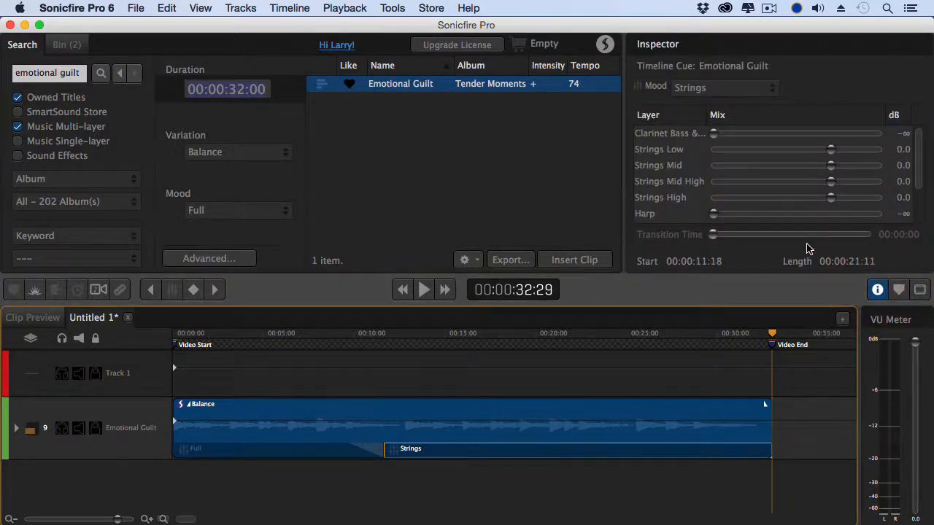